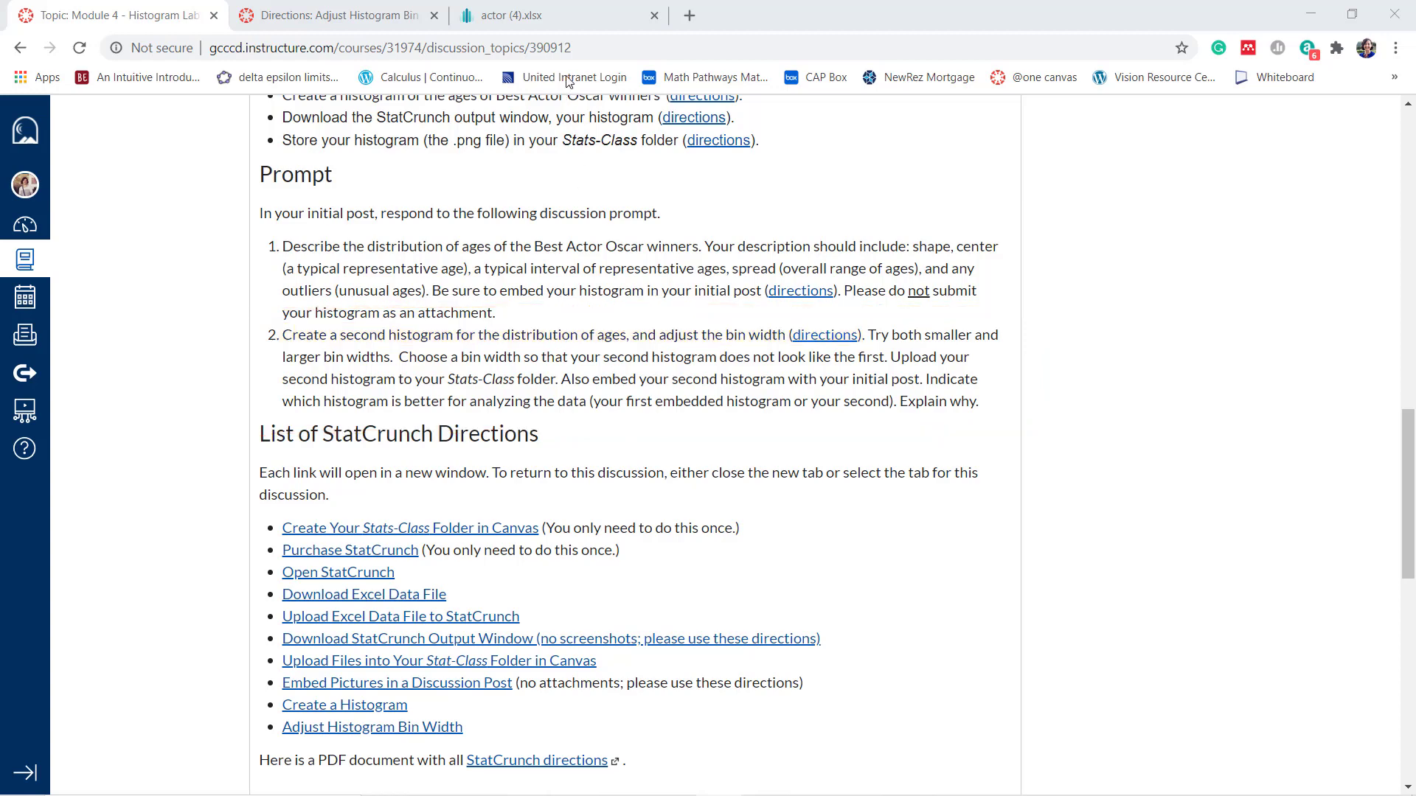
In StatCrunch, create a frequency histogram of the Age column with a bin width of 20 and place it beside the original histogram
click(557, 23)
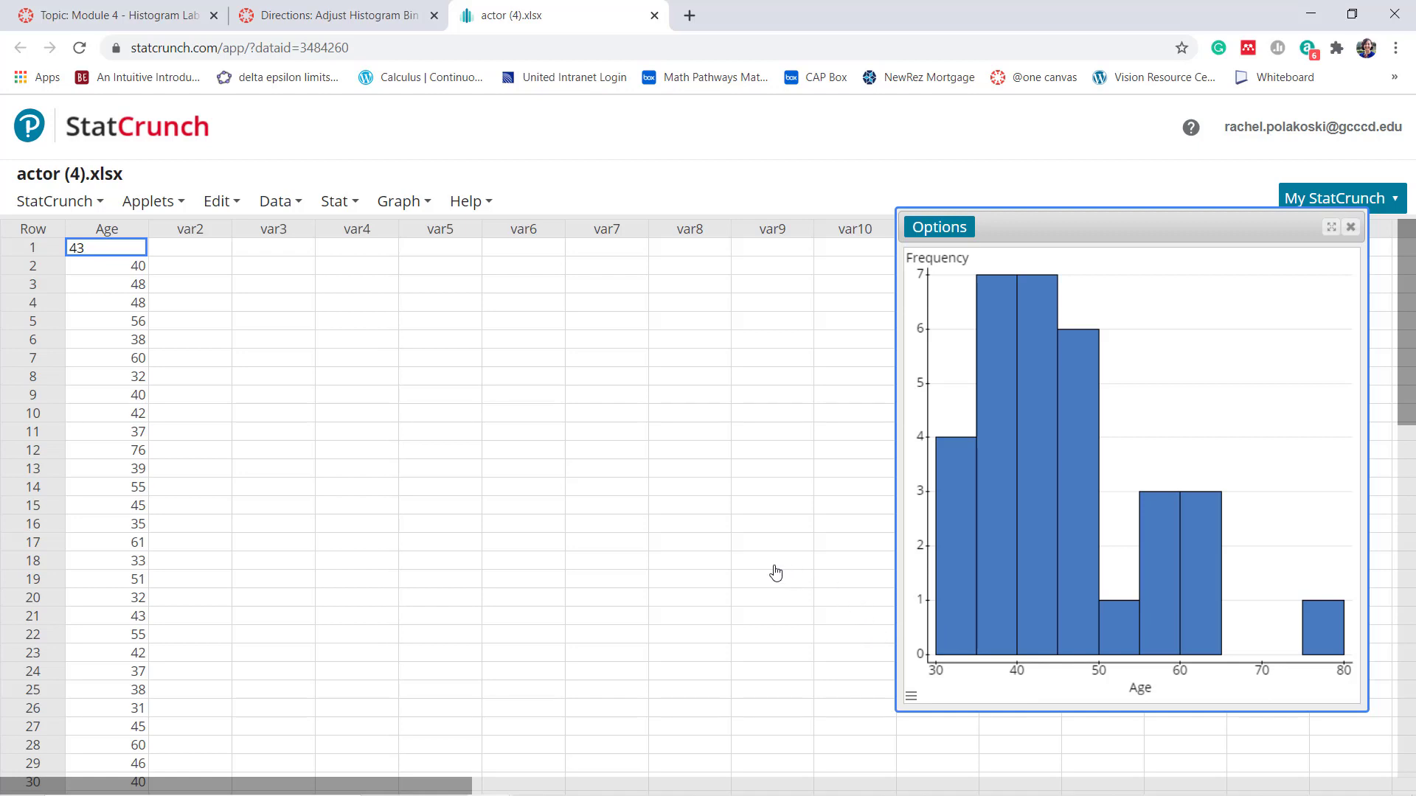
click(424, 205)
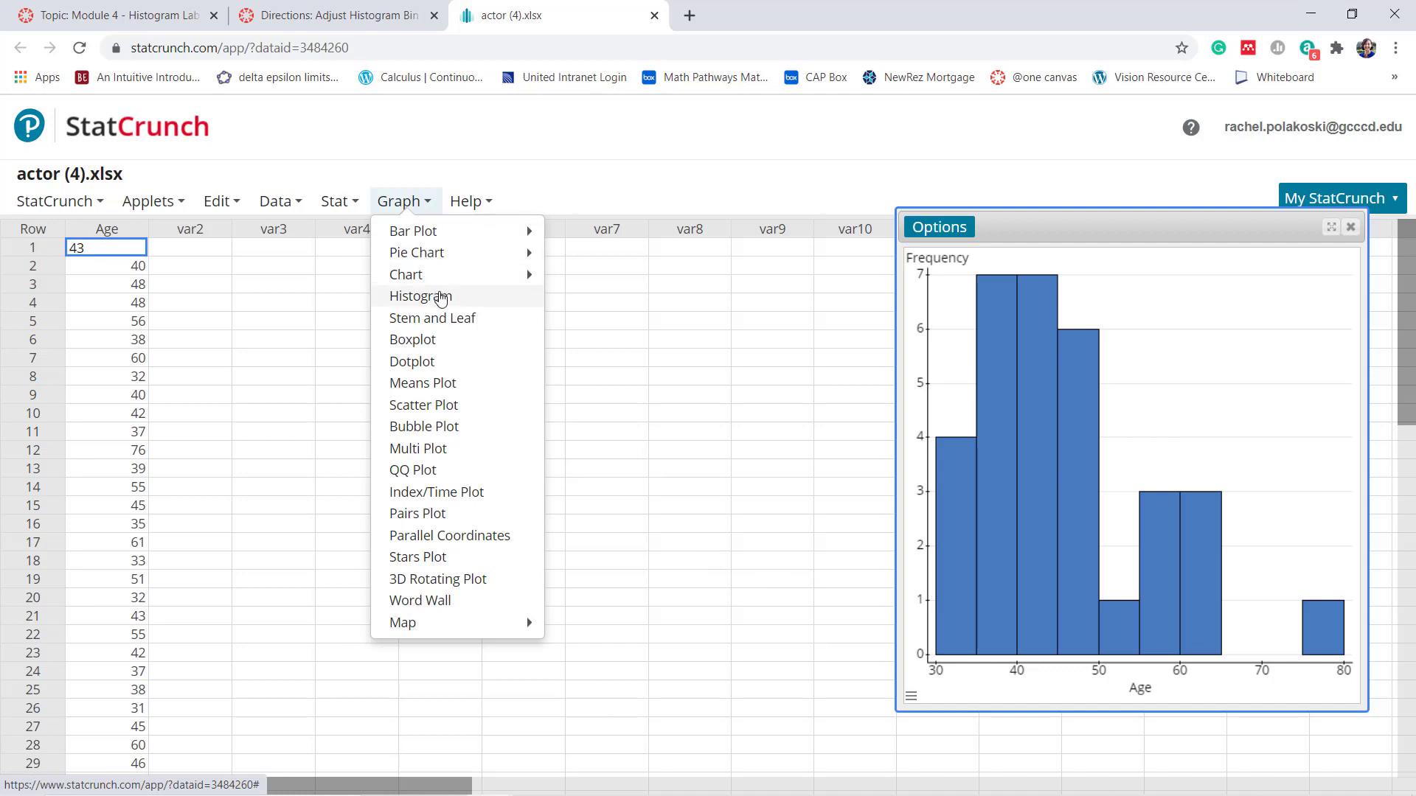
click(441, 298)
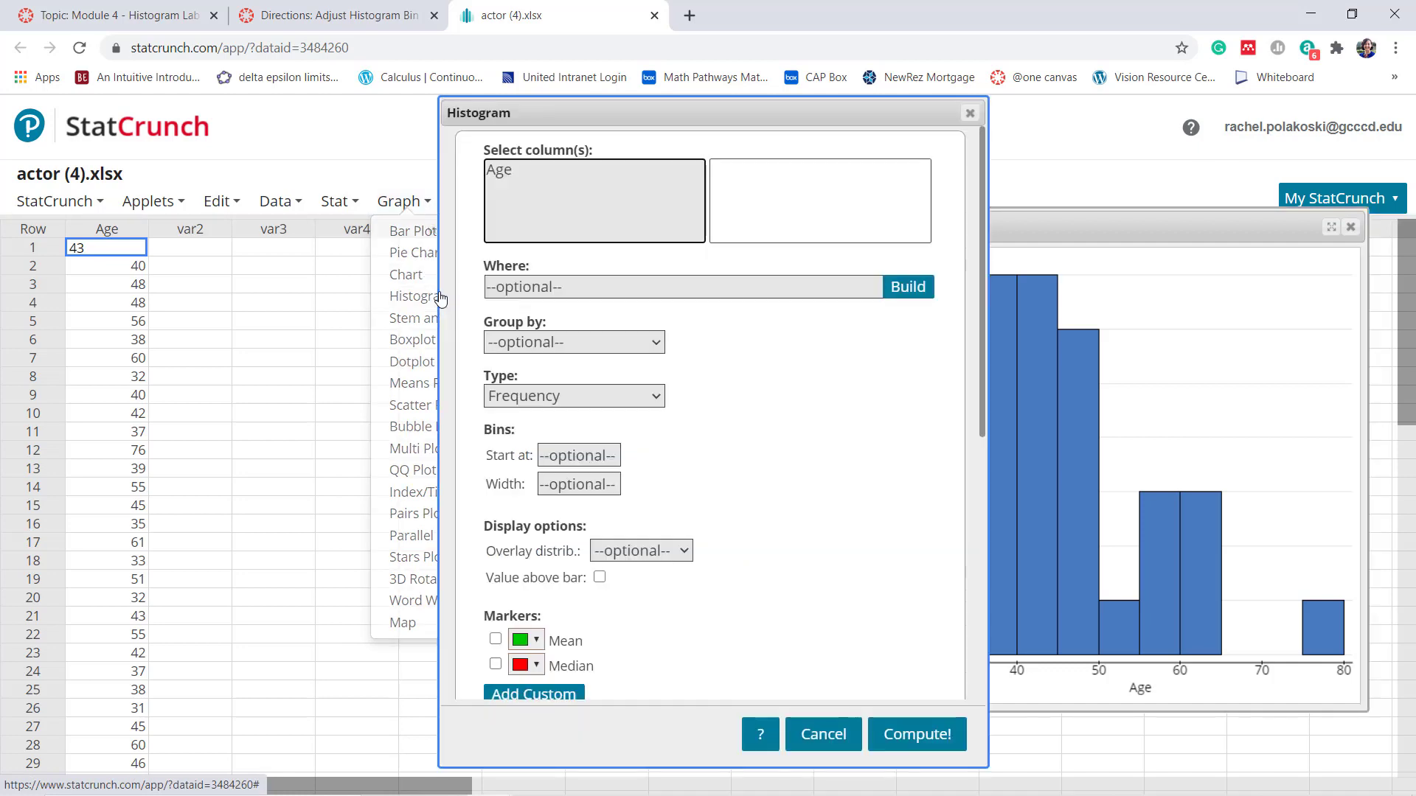
click(494, 171)
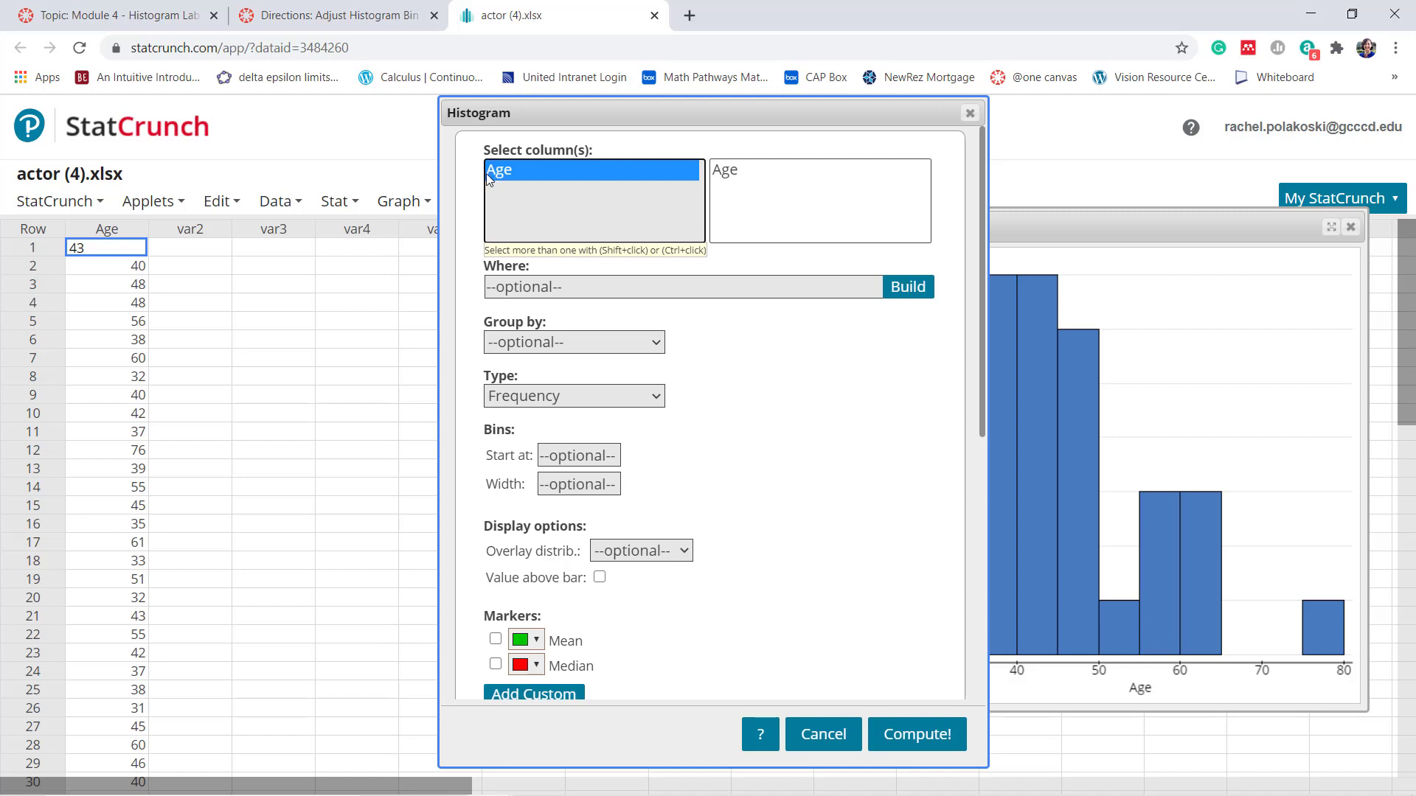
mouse_move(551, 399)
mouse_down()
mouse_move(511, 410)
mouse_move(622, 508)
mouse_move(526, 402)
mouse_up()
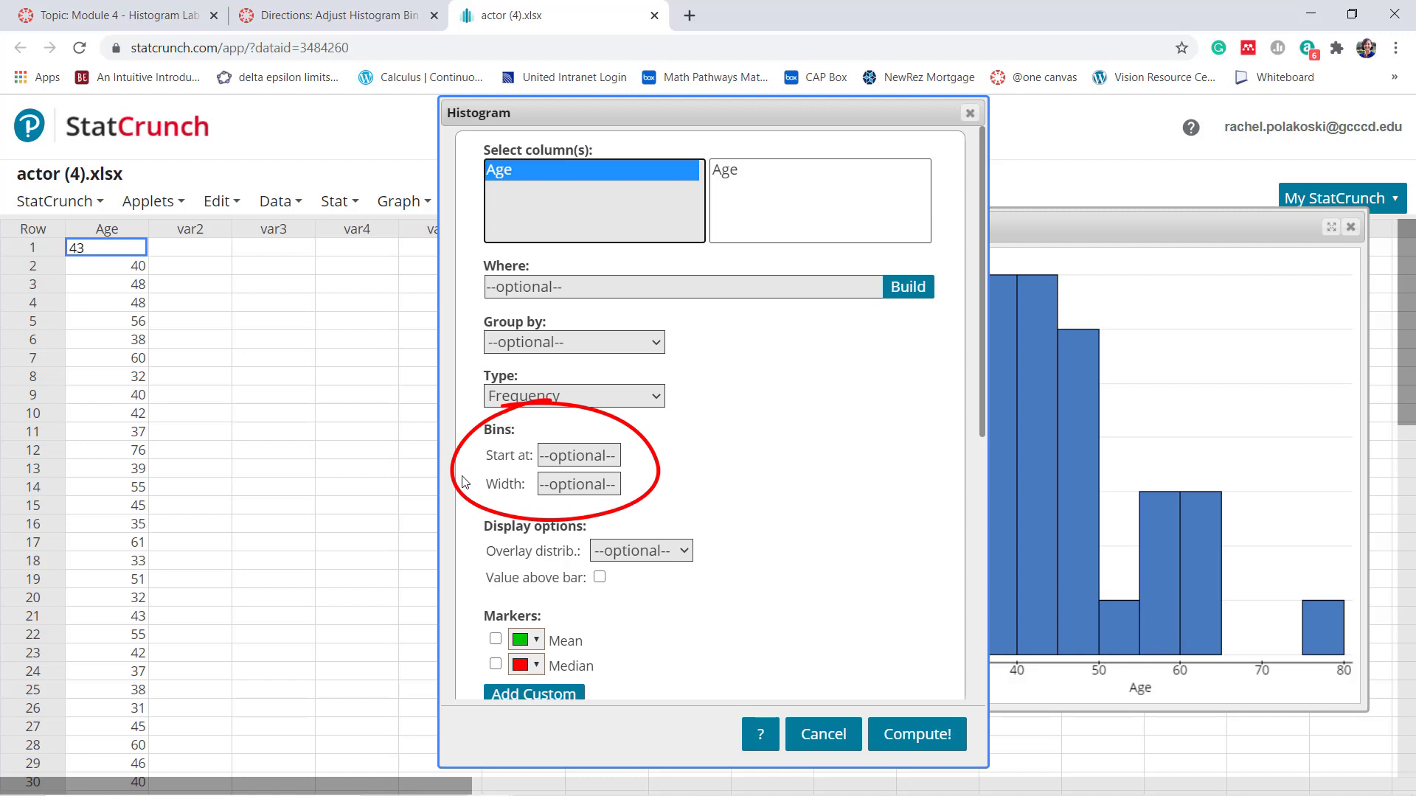
drag(485, 488, 523, 491)
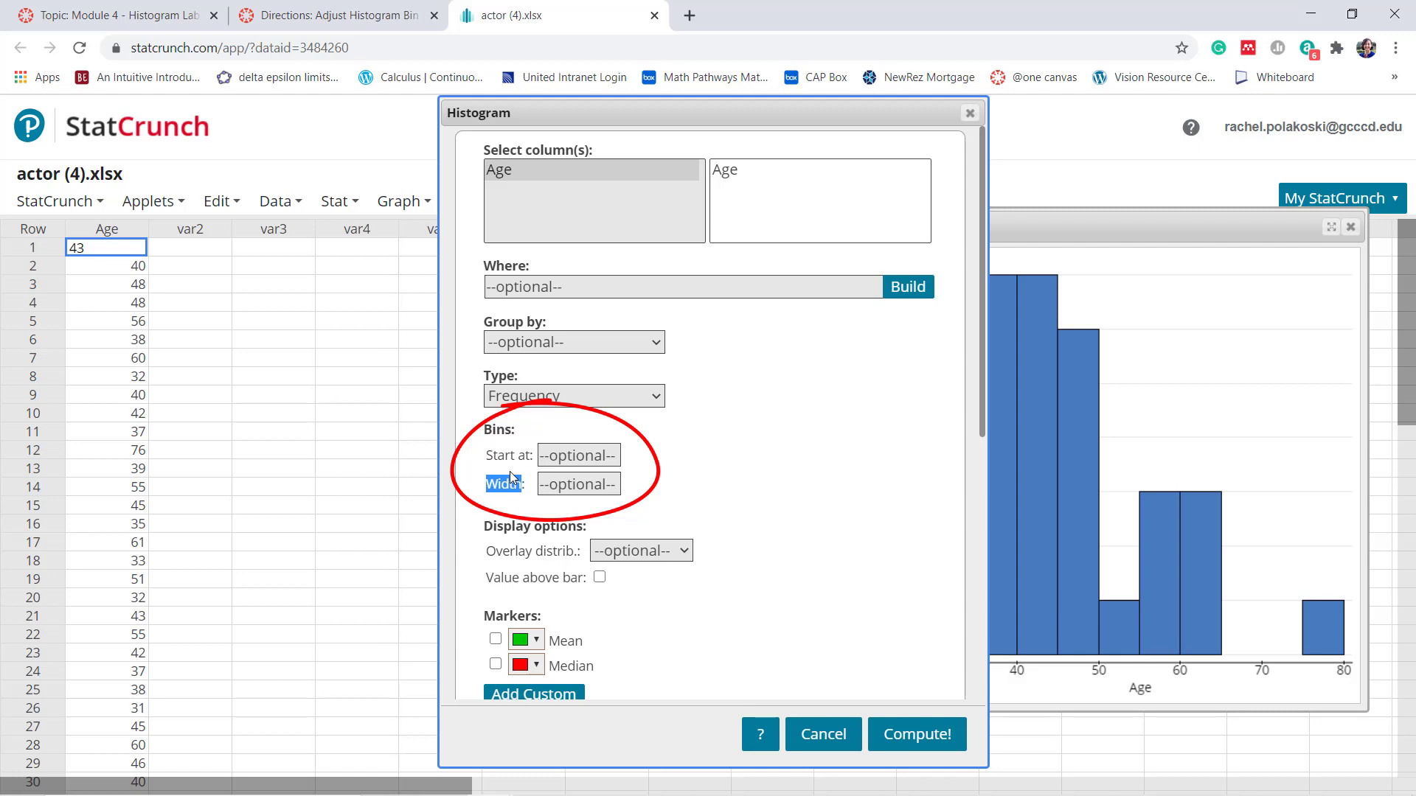
click(552, 488)
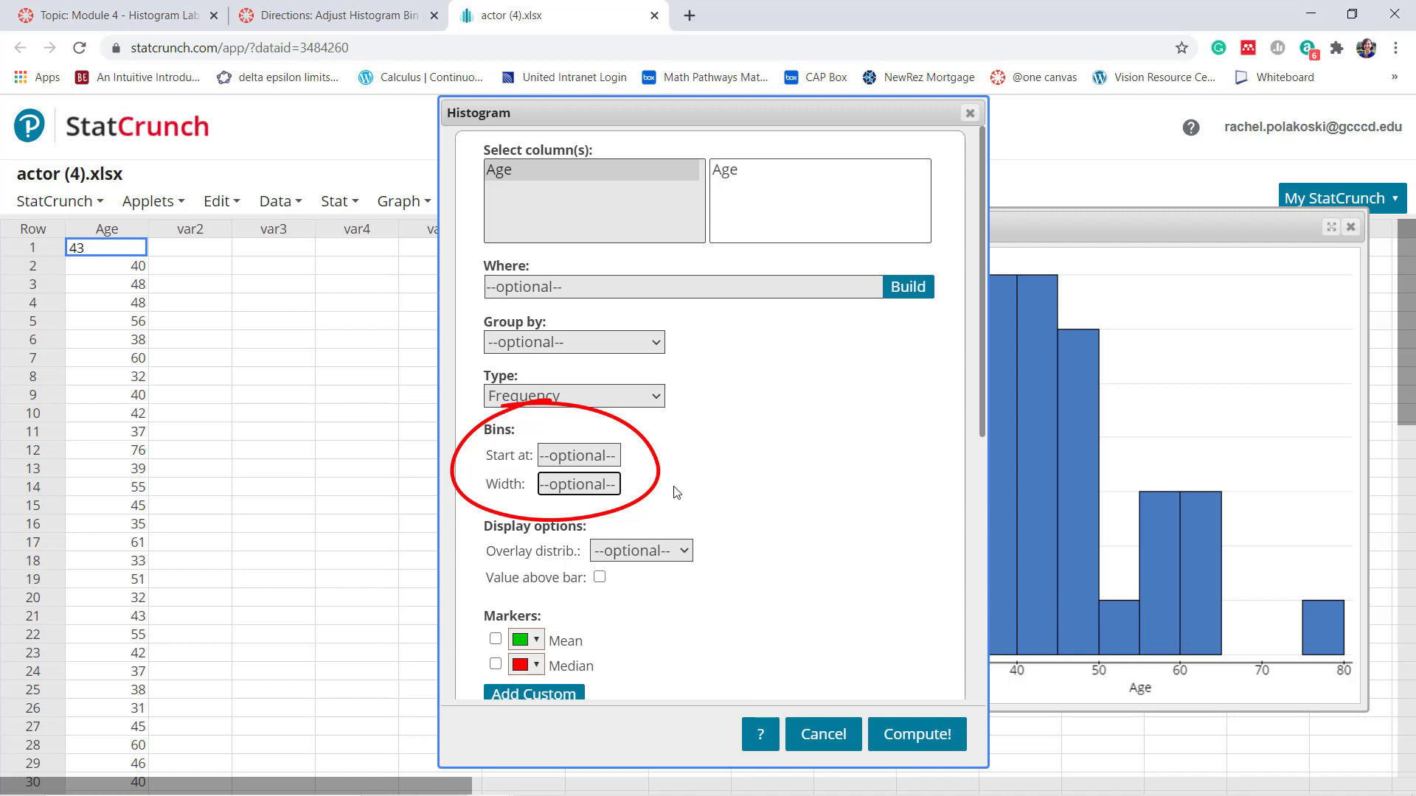
text(20)
click(885, 735)
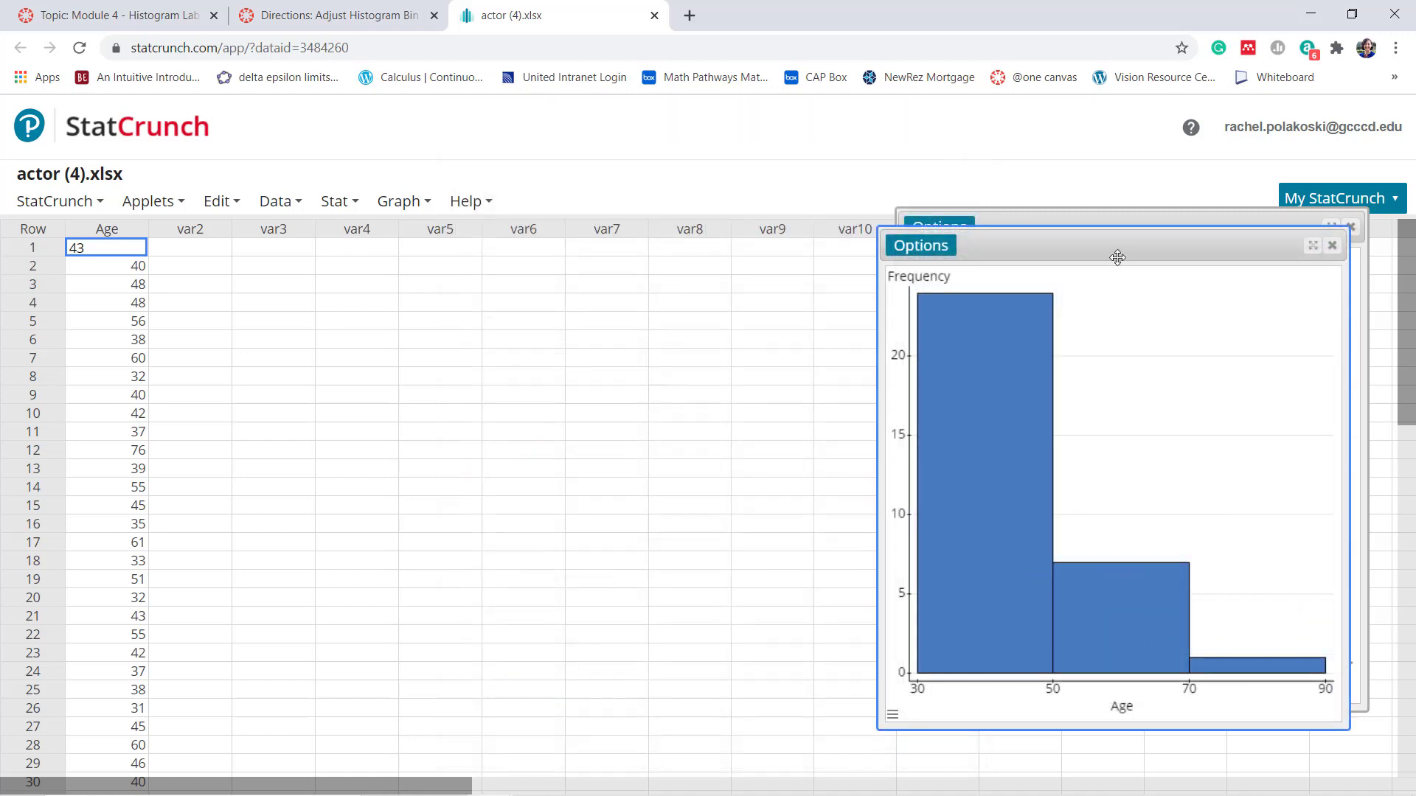
drag(1117, 257, 635, 244)
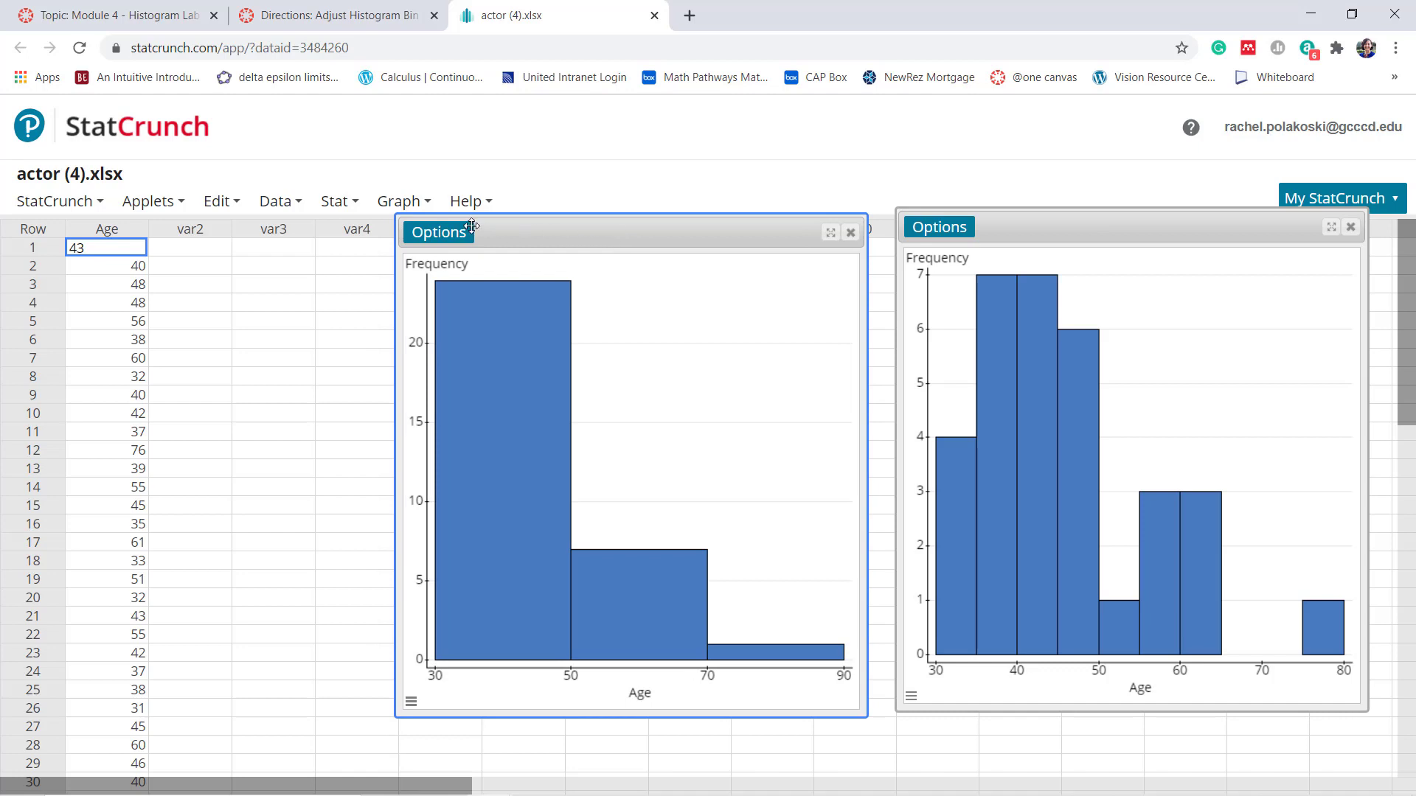
Create another frequency histogram of the Age column with a bin width of 2
click(417, 206)
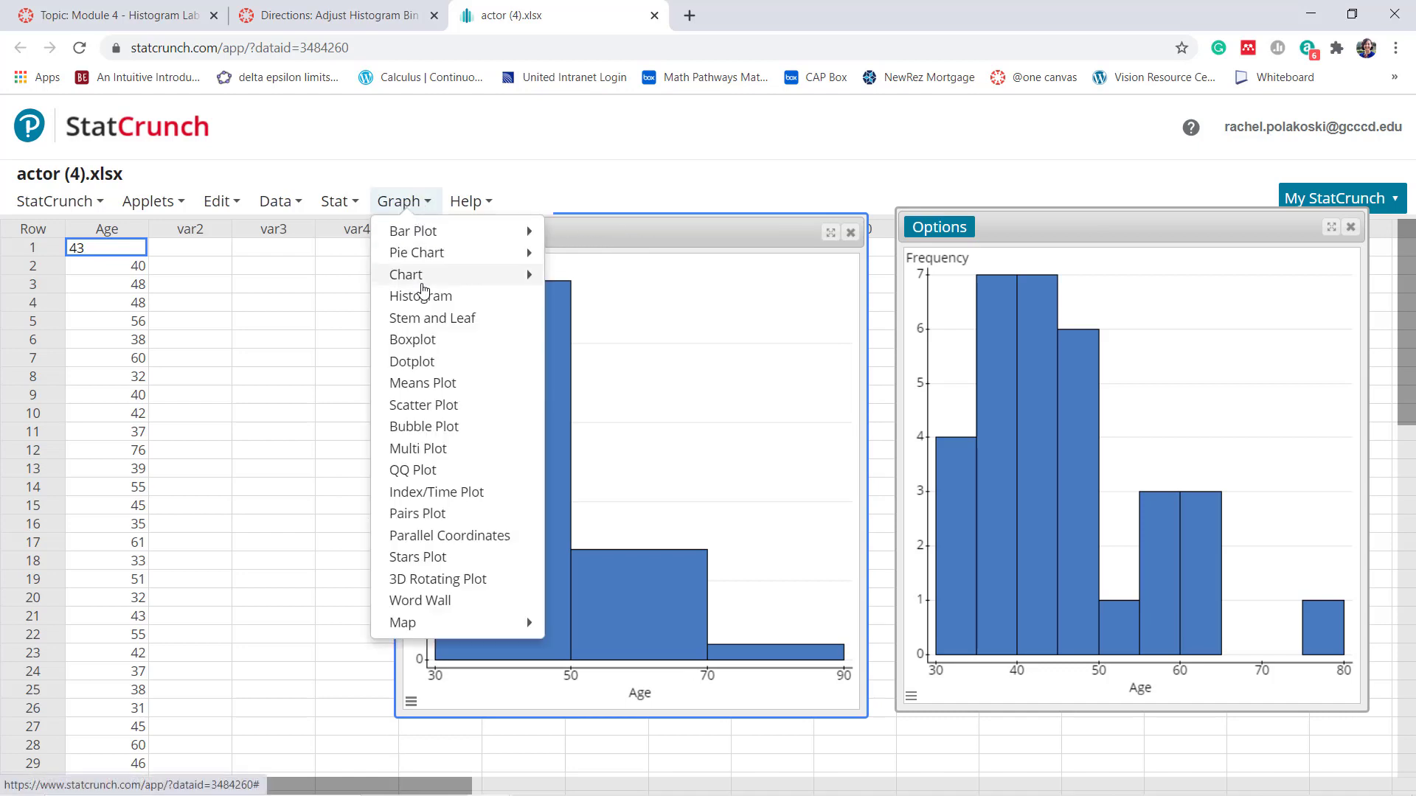
click(421, 296)
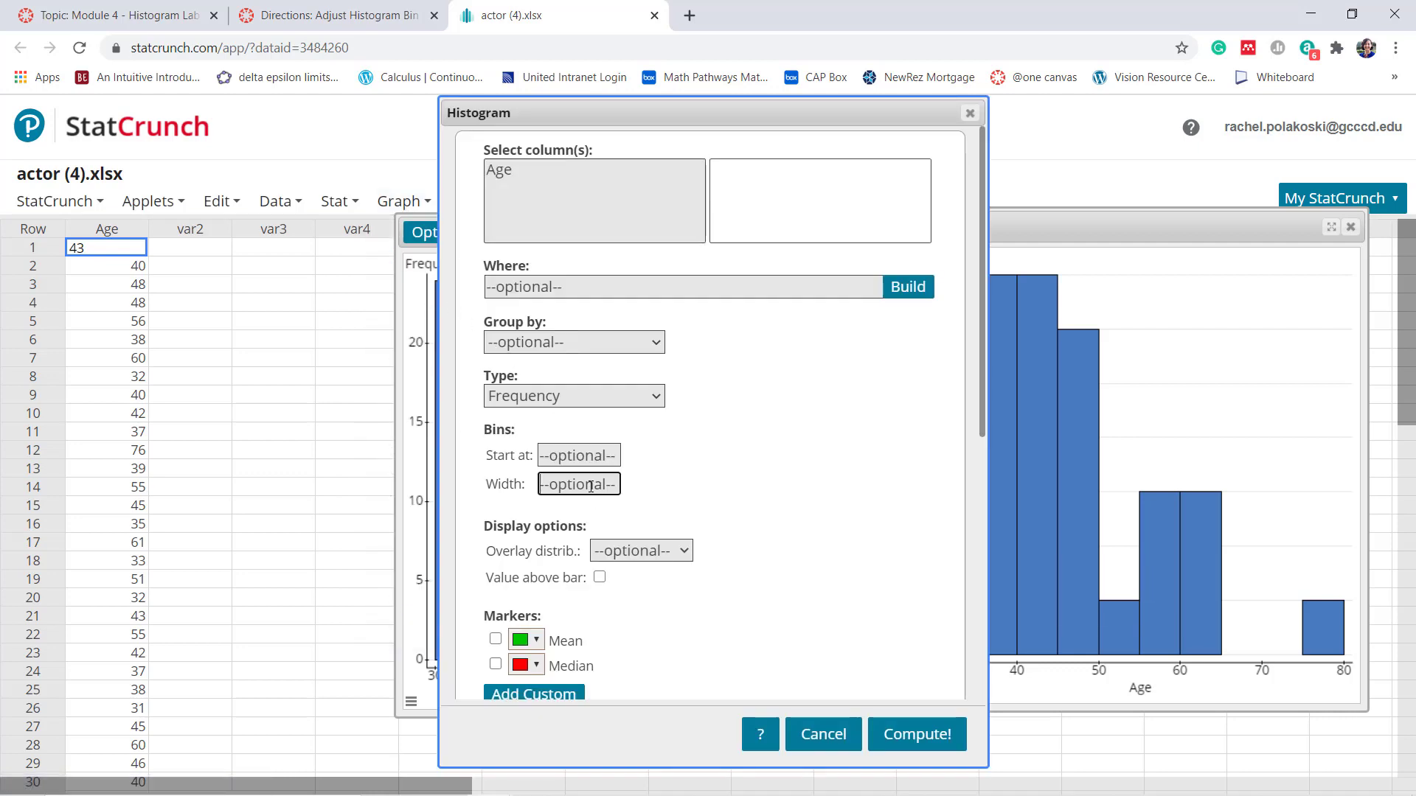
click(500, 171)
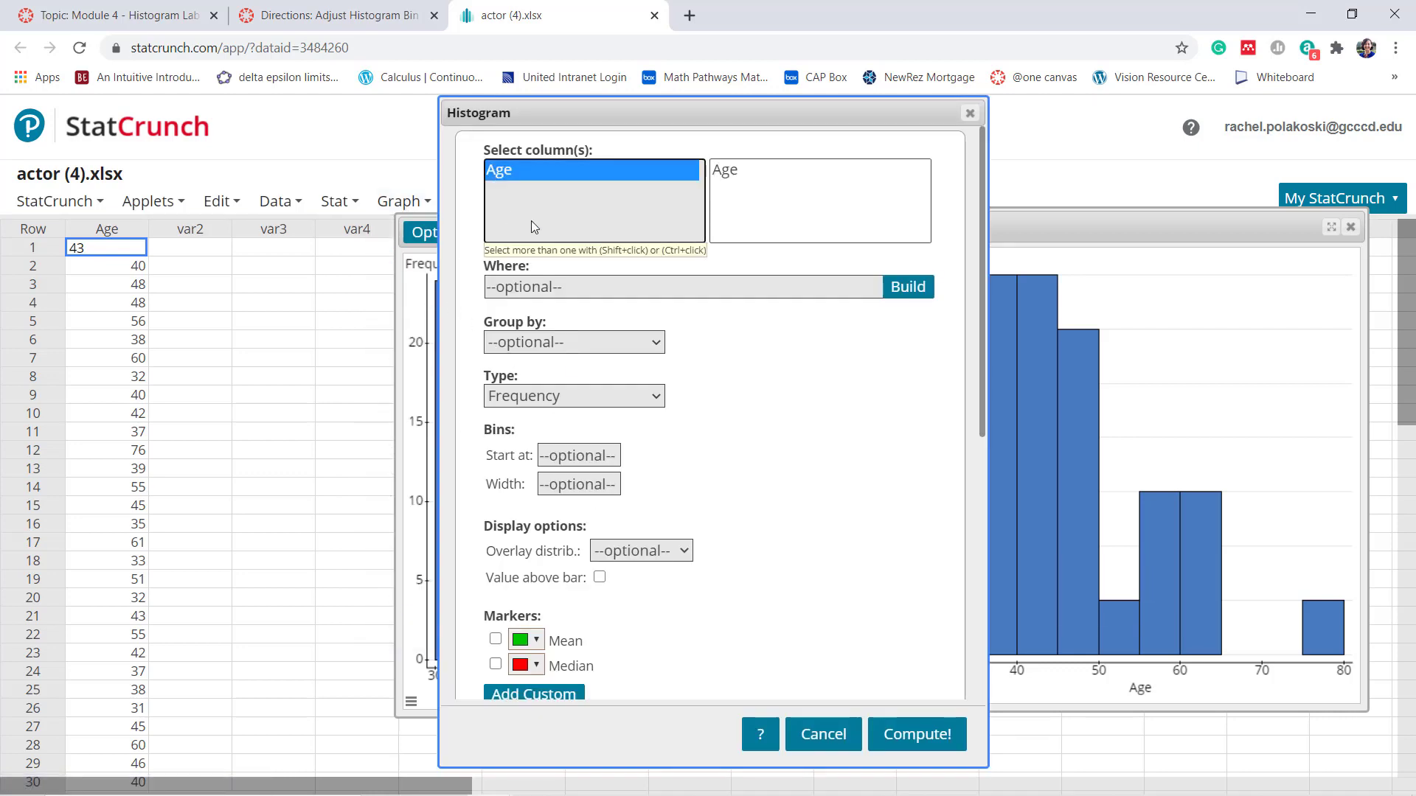
click(574, 483)
text(1)
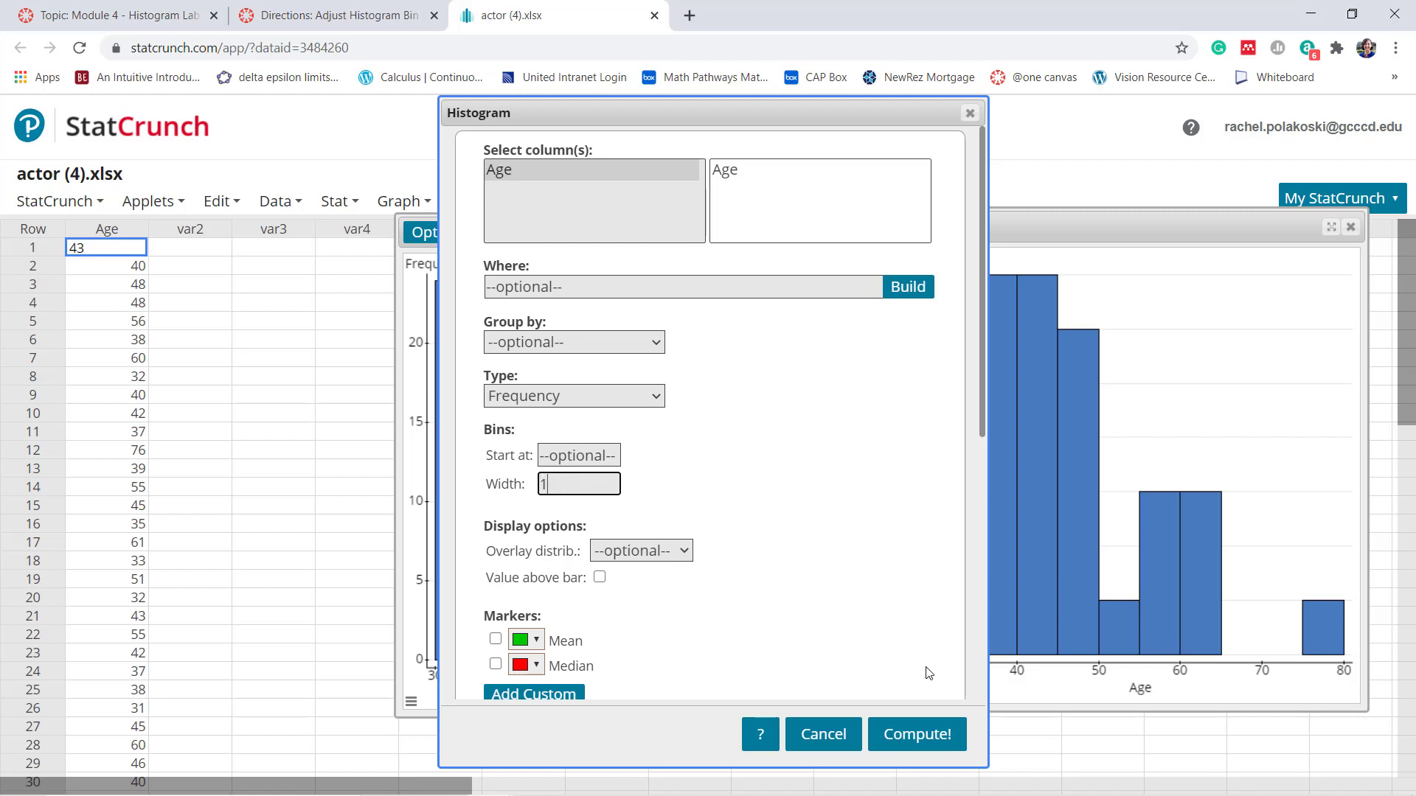
key(BackSpace)
text(2)
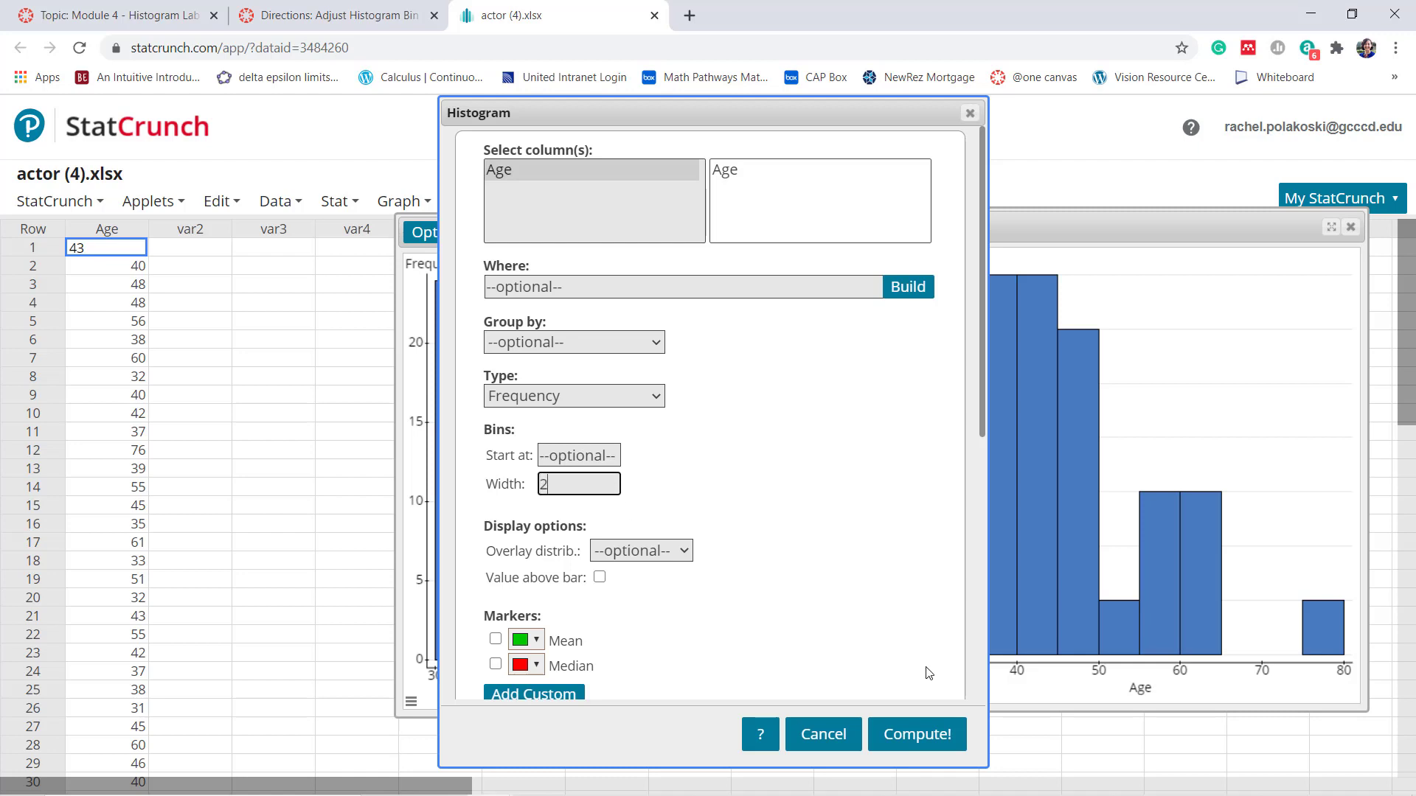
click(927, 736)
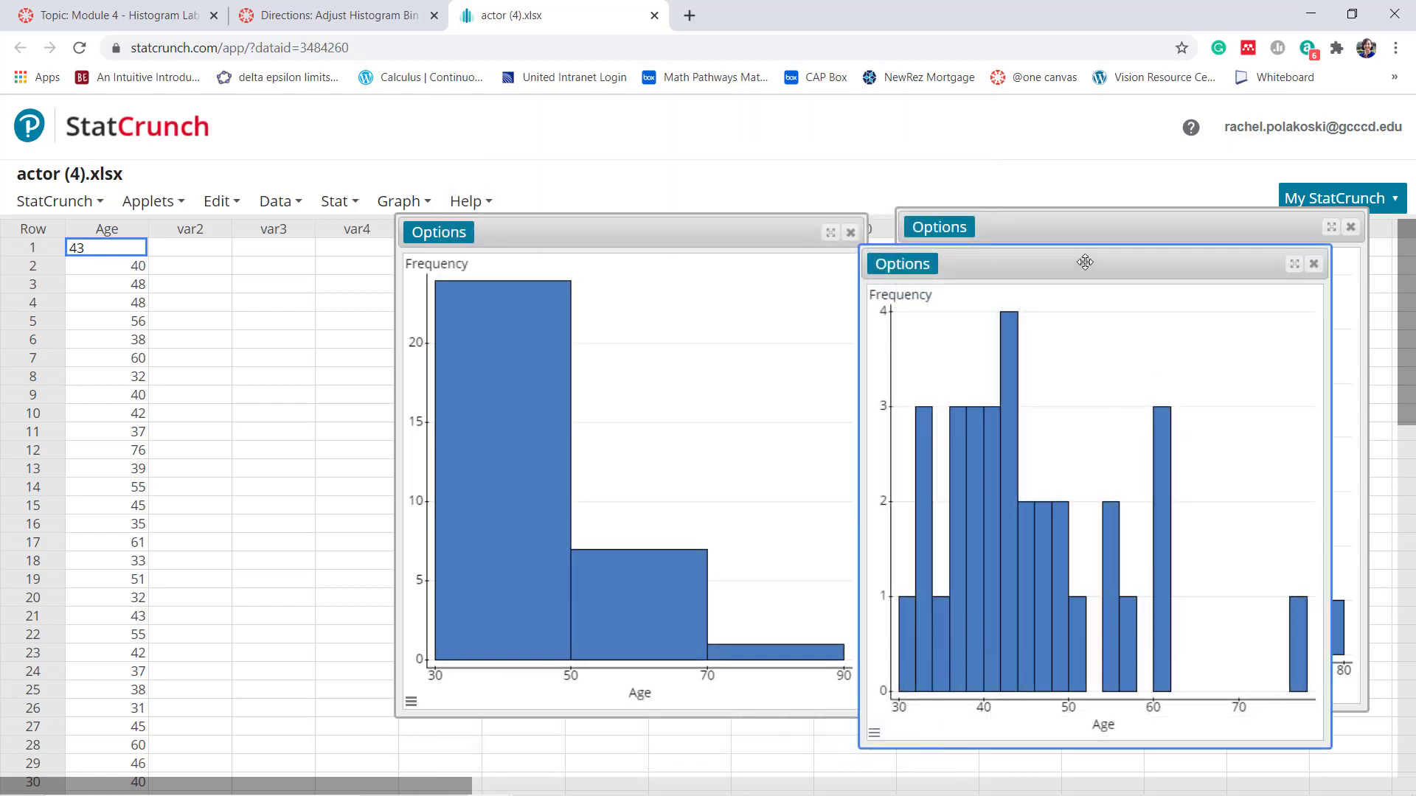
Arrange the three Age histograms side by side for comparison, with the original histogram in front
drag(1085, 261, 155, 236)
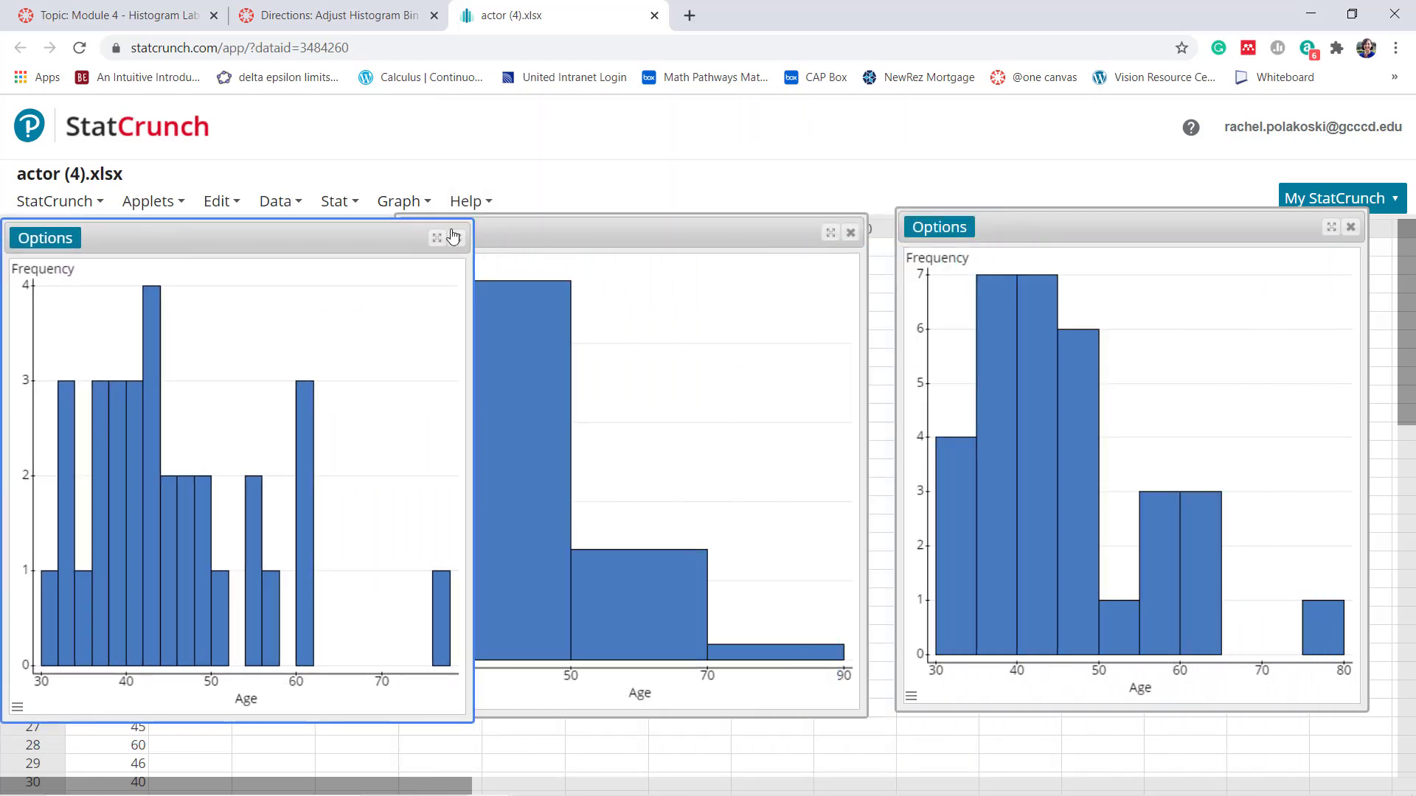
drag(560, 235, 627, 236)
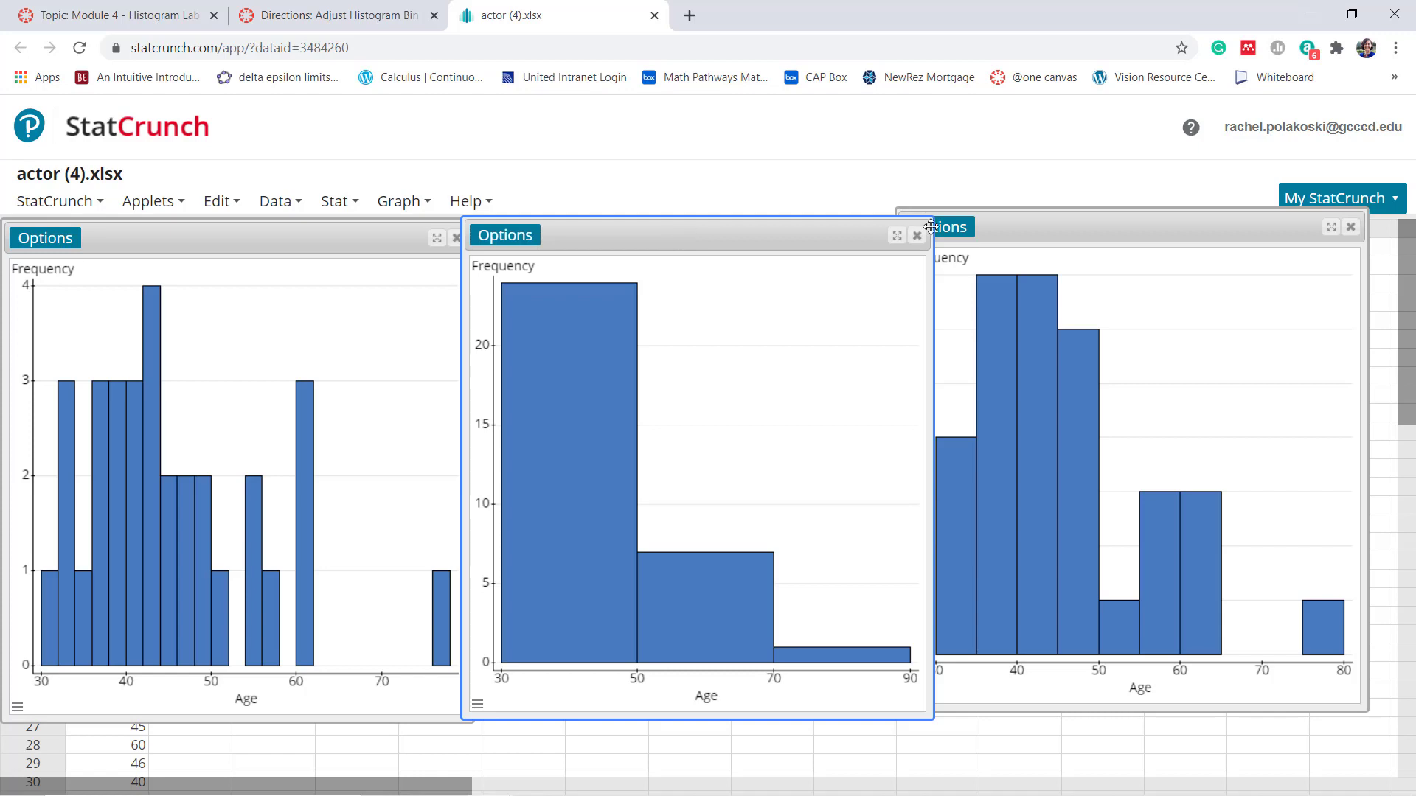
click(1095, 222)
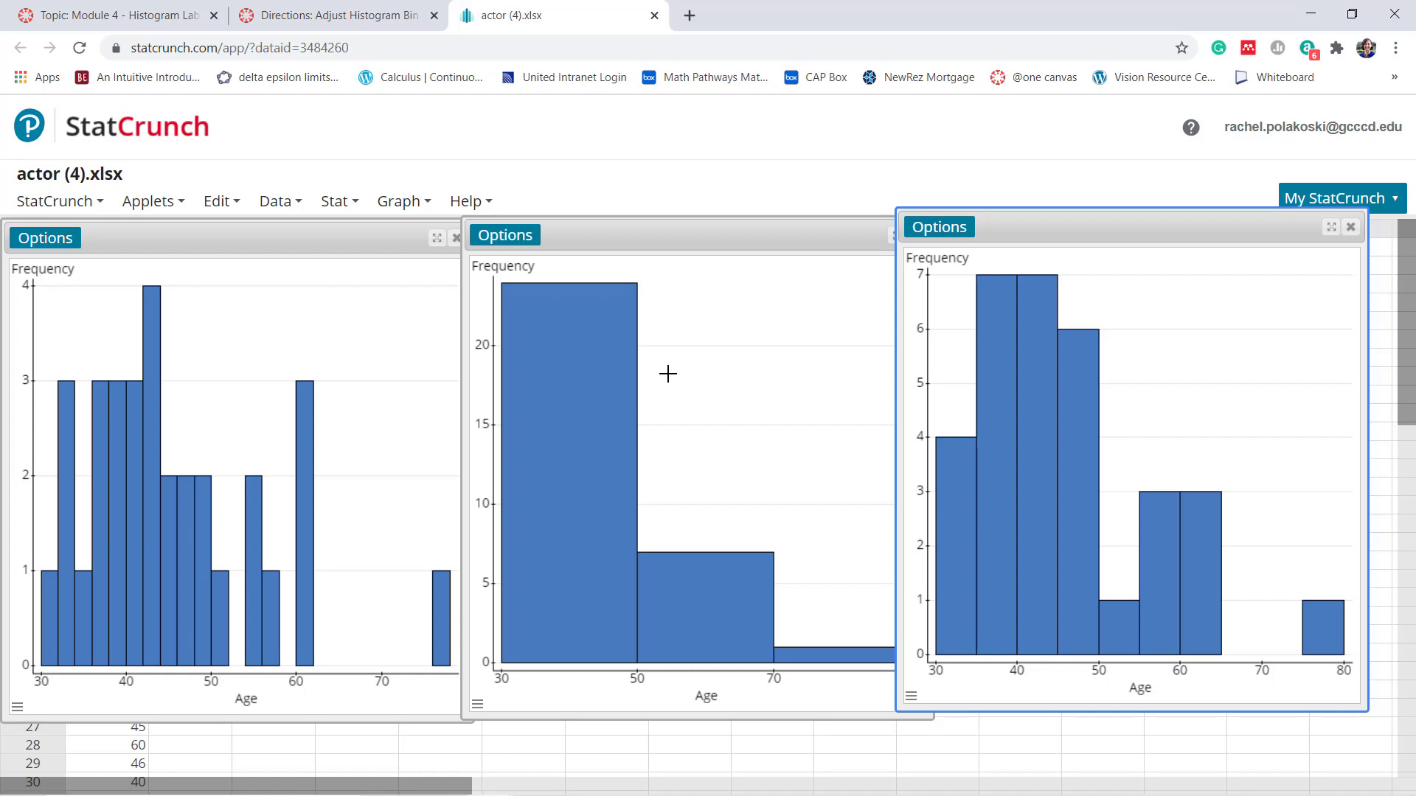
Download the histogram with bin width 20 as a PNG file named Mod4Histogram2
click(529, 241)
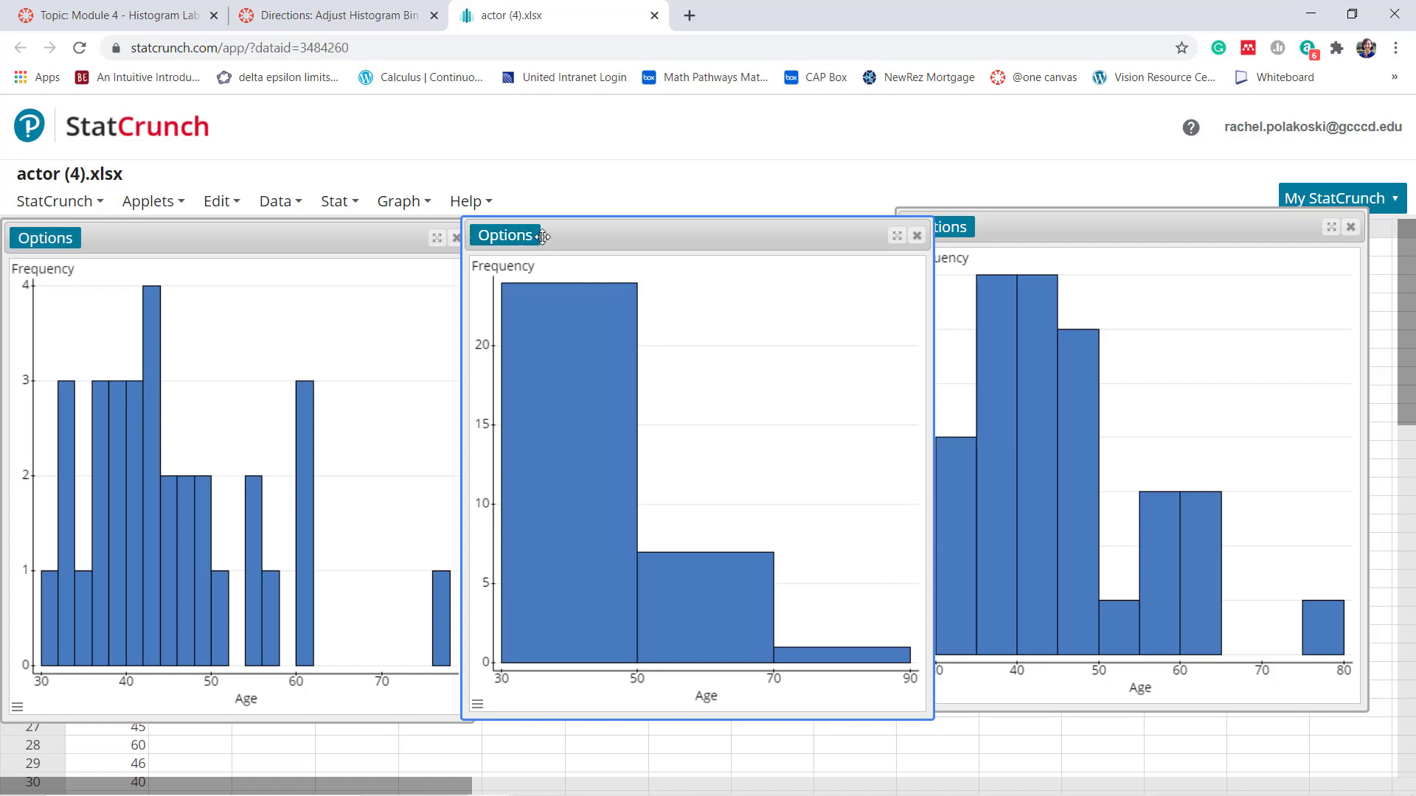
click(526, 242)
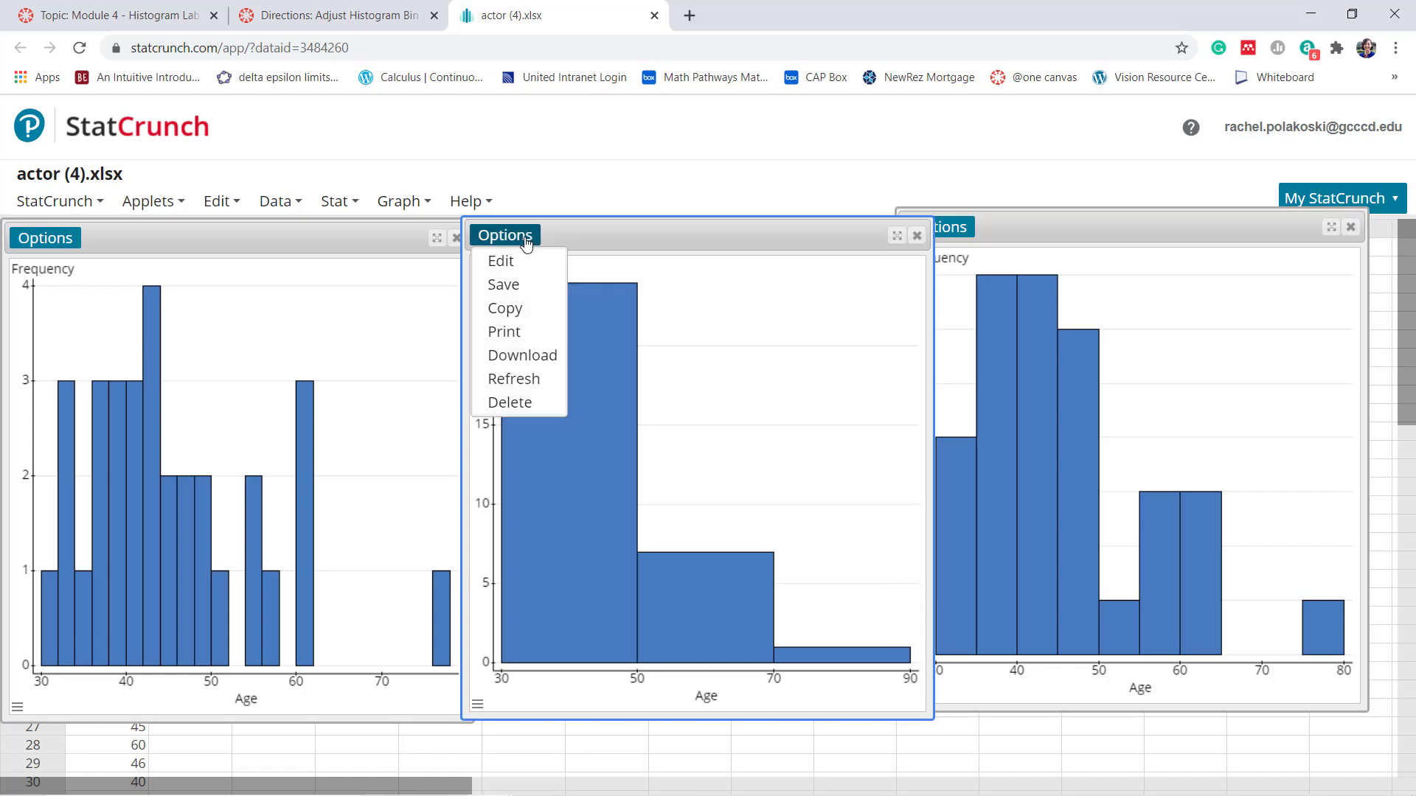
click(530, 356)
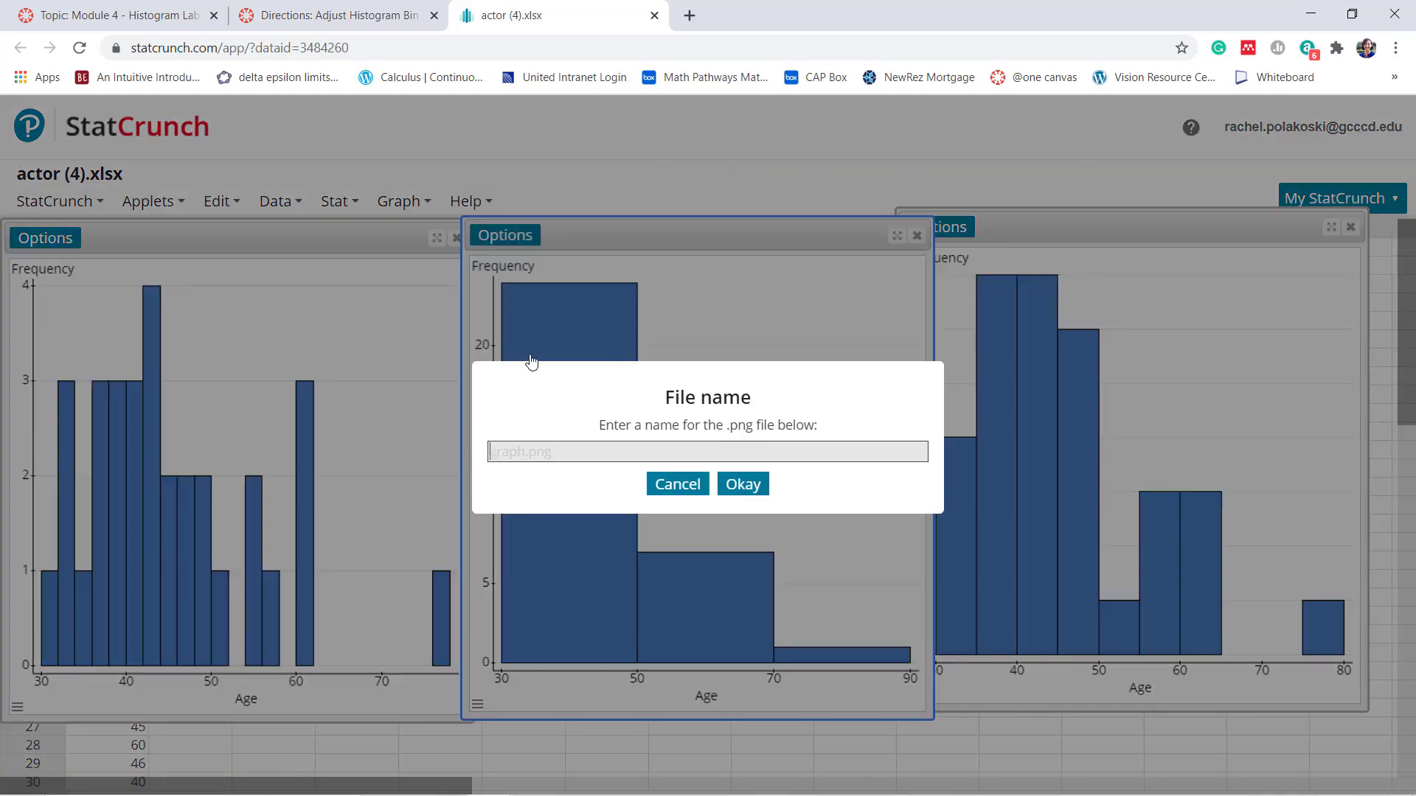
text(Mod4Histogram2)
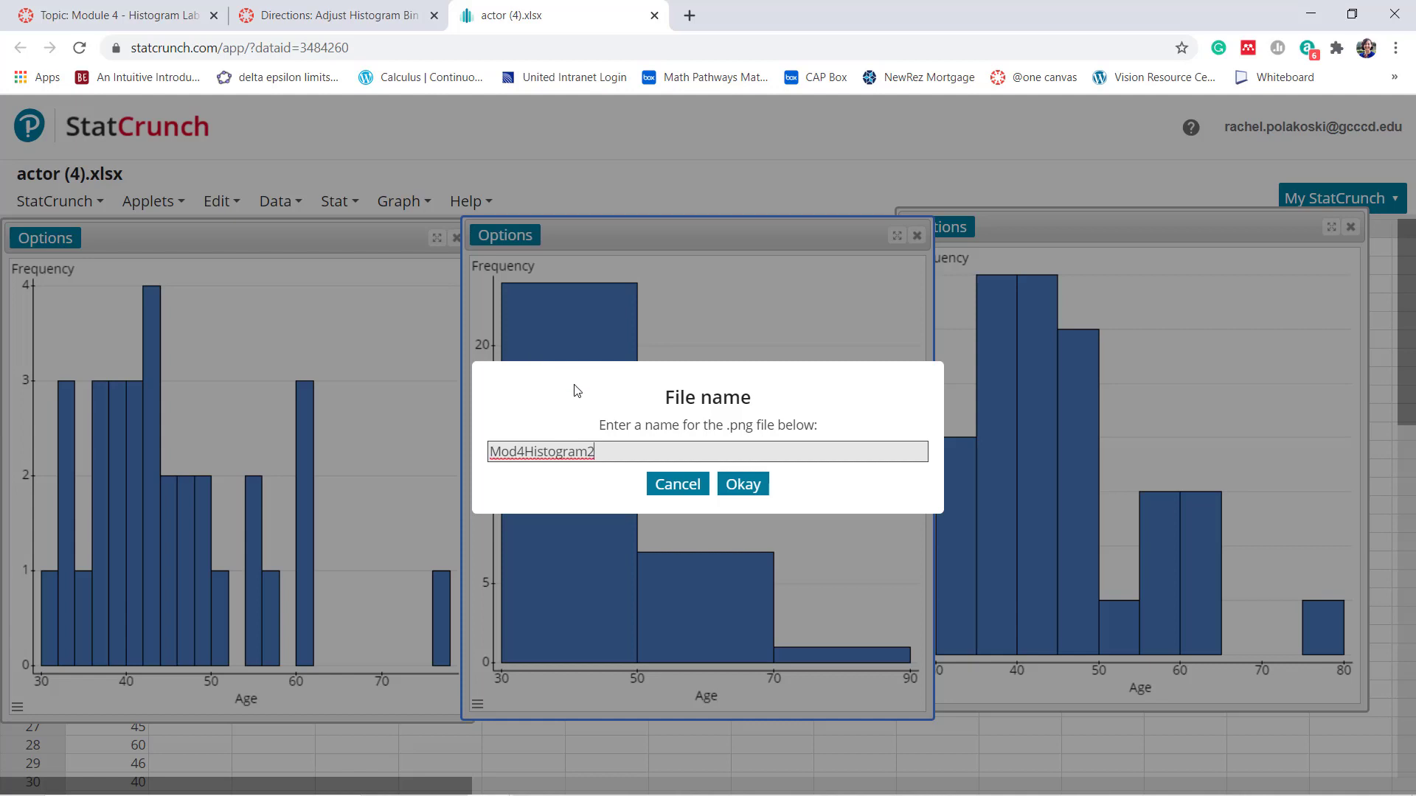
click(743, 484)
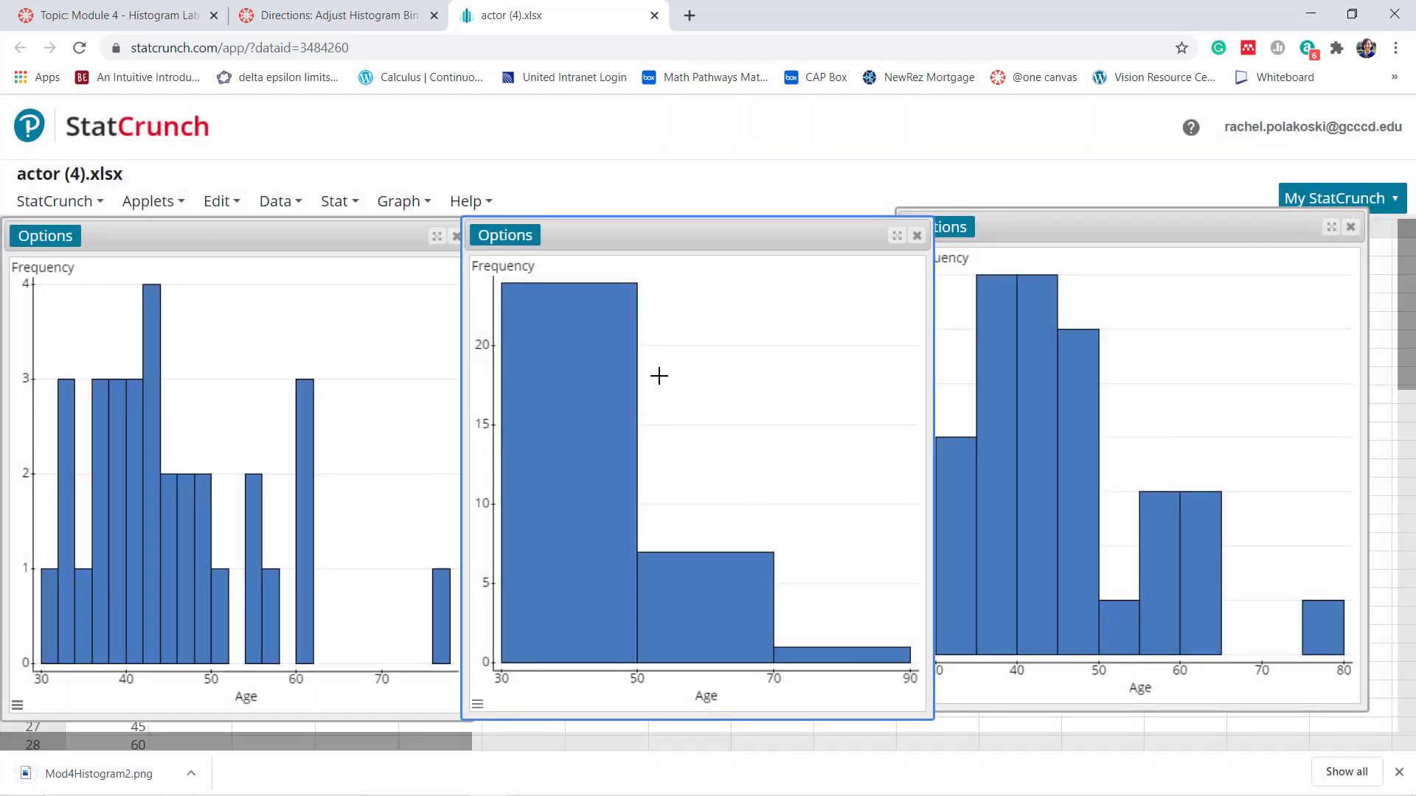
Switch to Canvas, open the account's personal files in a new tab, and upload Mod4Histogram2.png to the Stats-Class folder
click(177, 19)
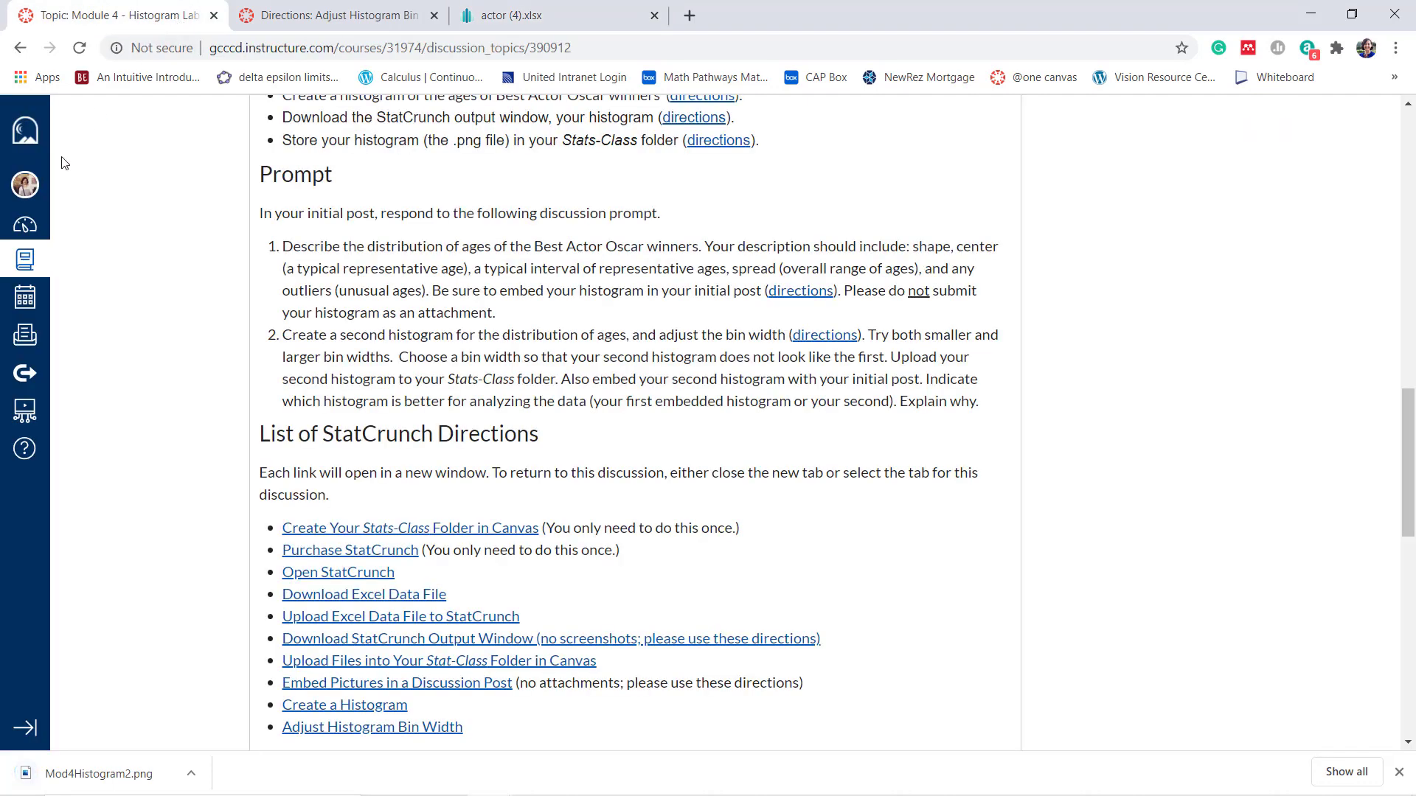
right_click(24, 189)
key(Escape)
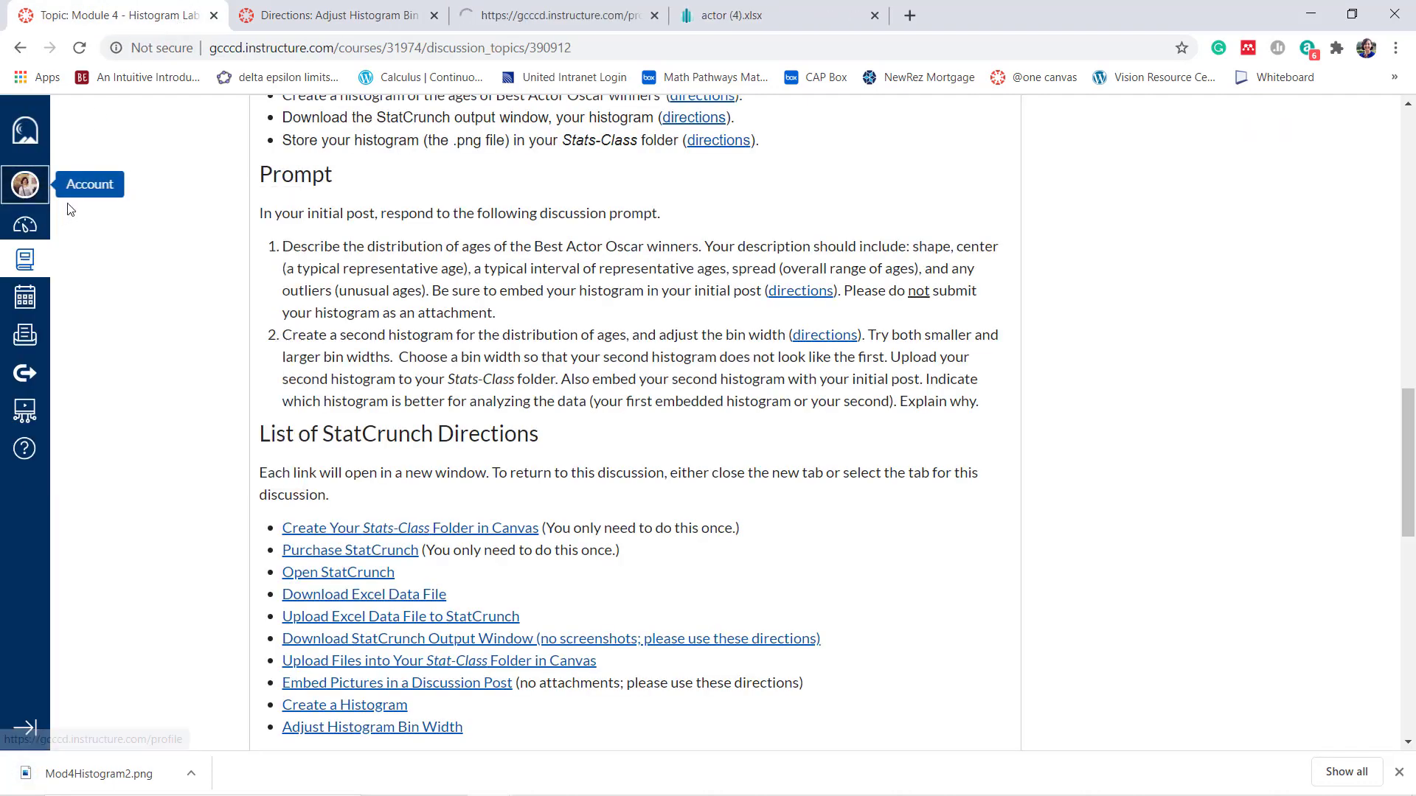
click(547, 11)
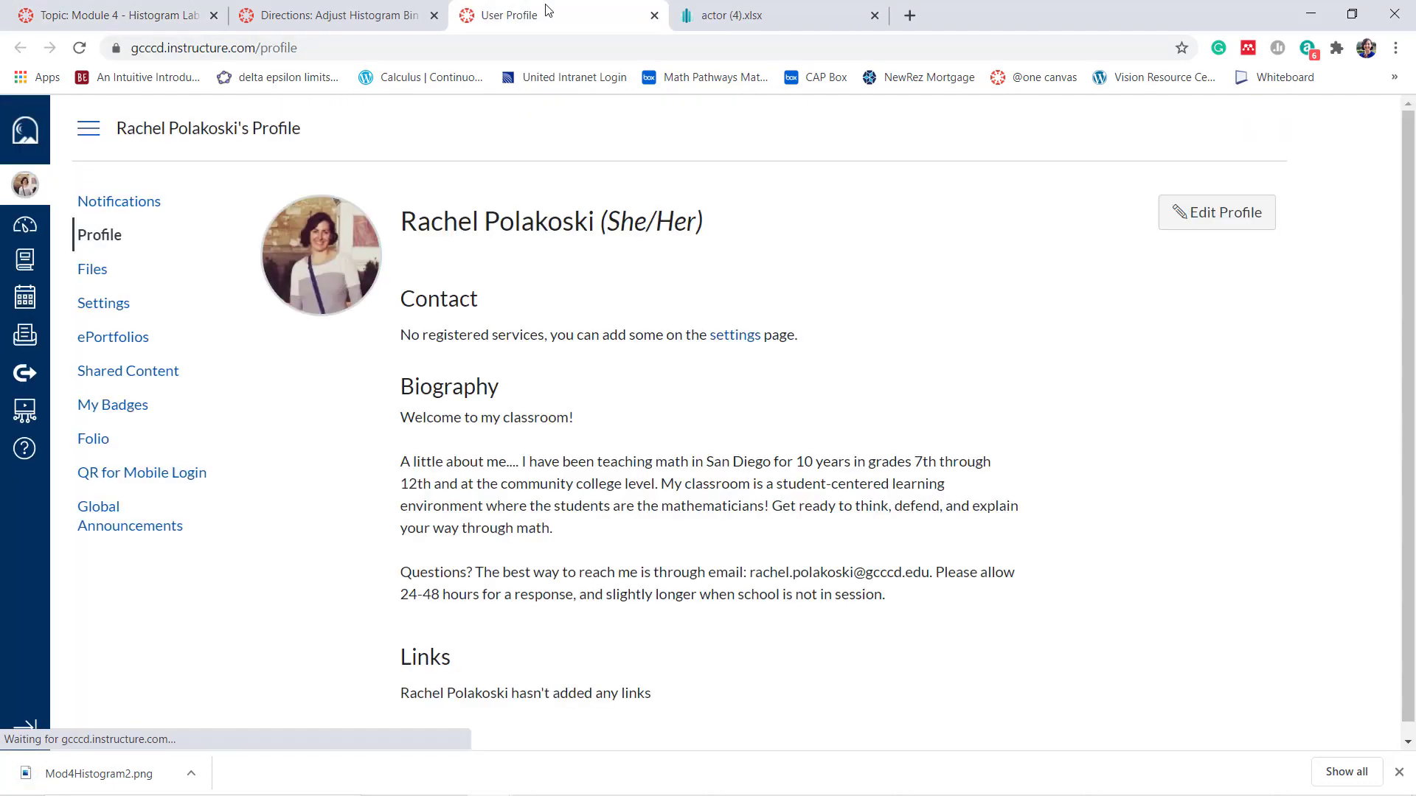
click(76, 272)
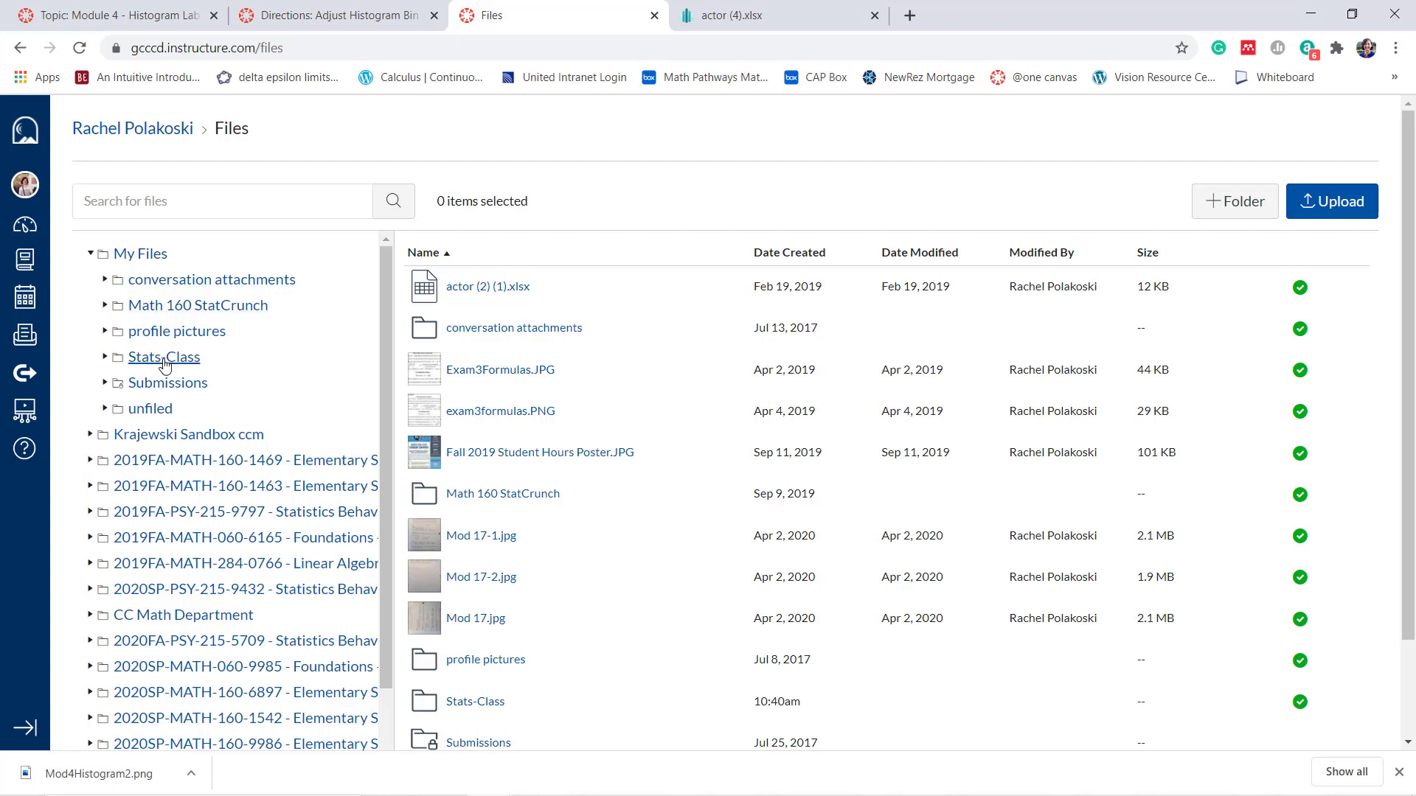
click(163, 359)
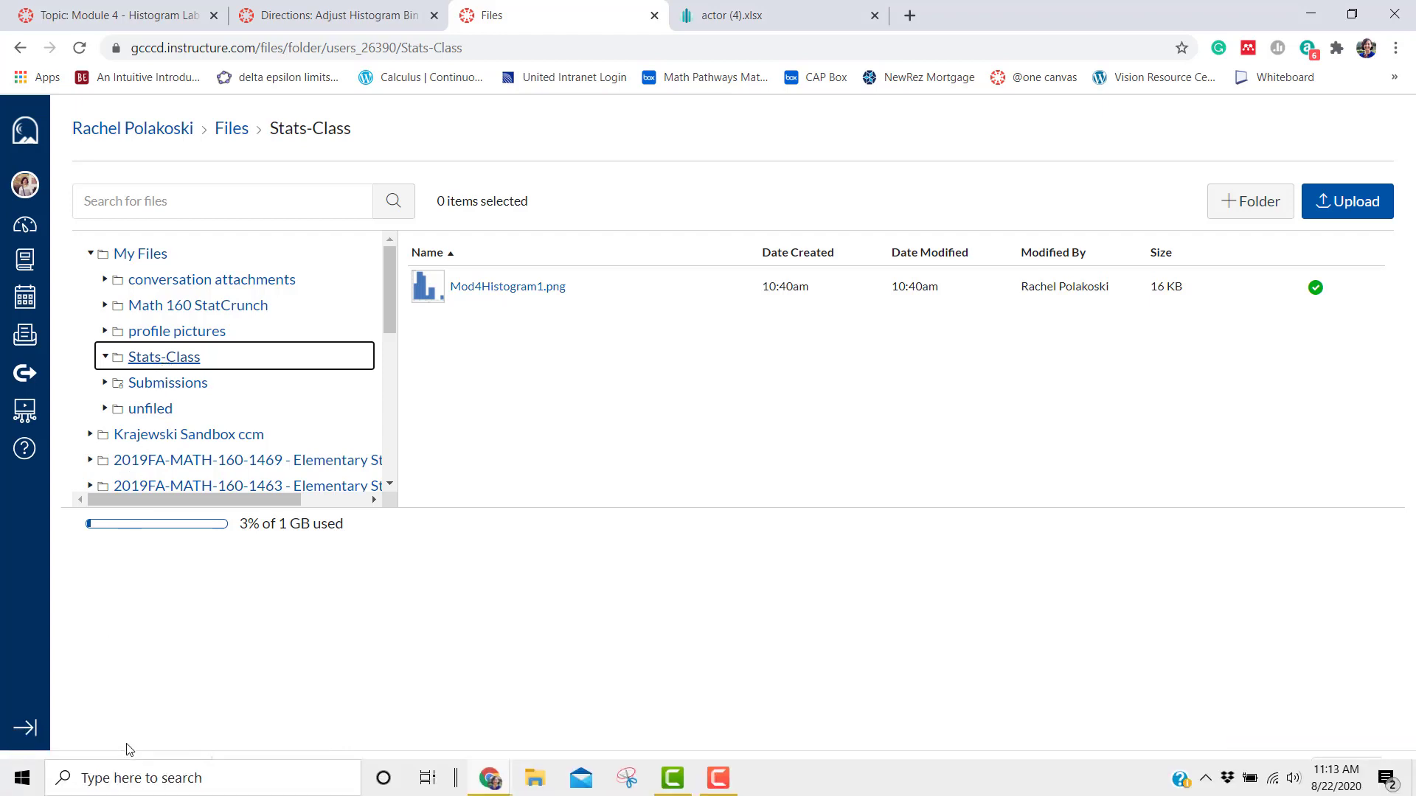
drag(118, 773, 538, 396)
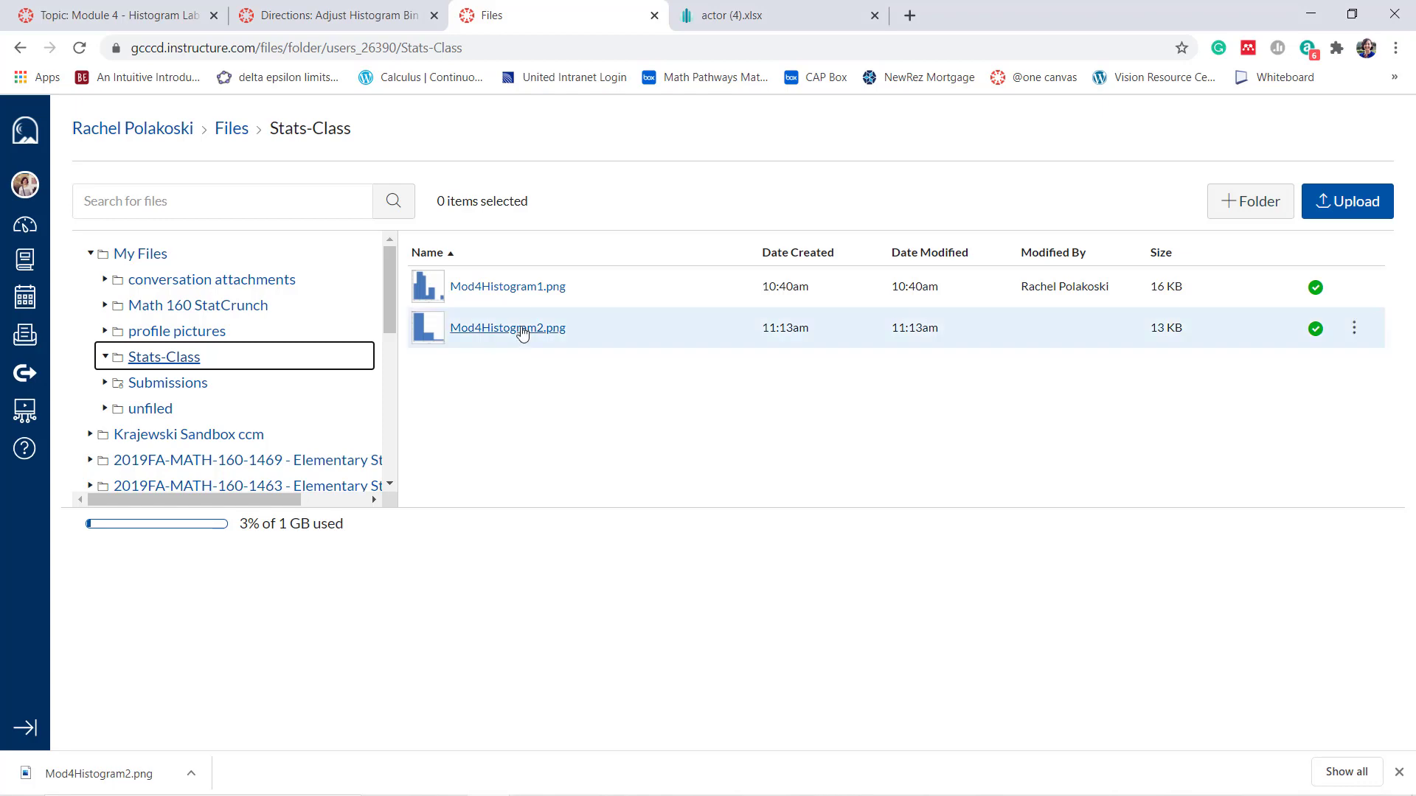
Return to the Module 4 discussion and write "(answer the prompt question 2)" after item 2 in the reply, followed by a new line
click(145, 22)
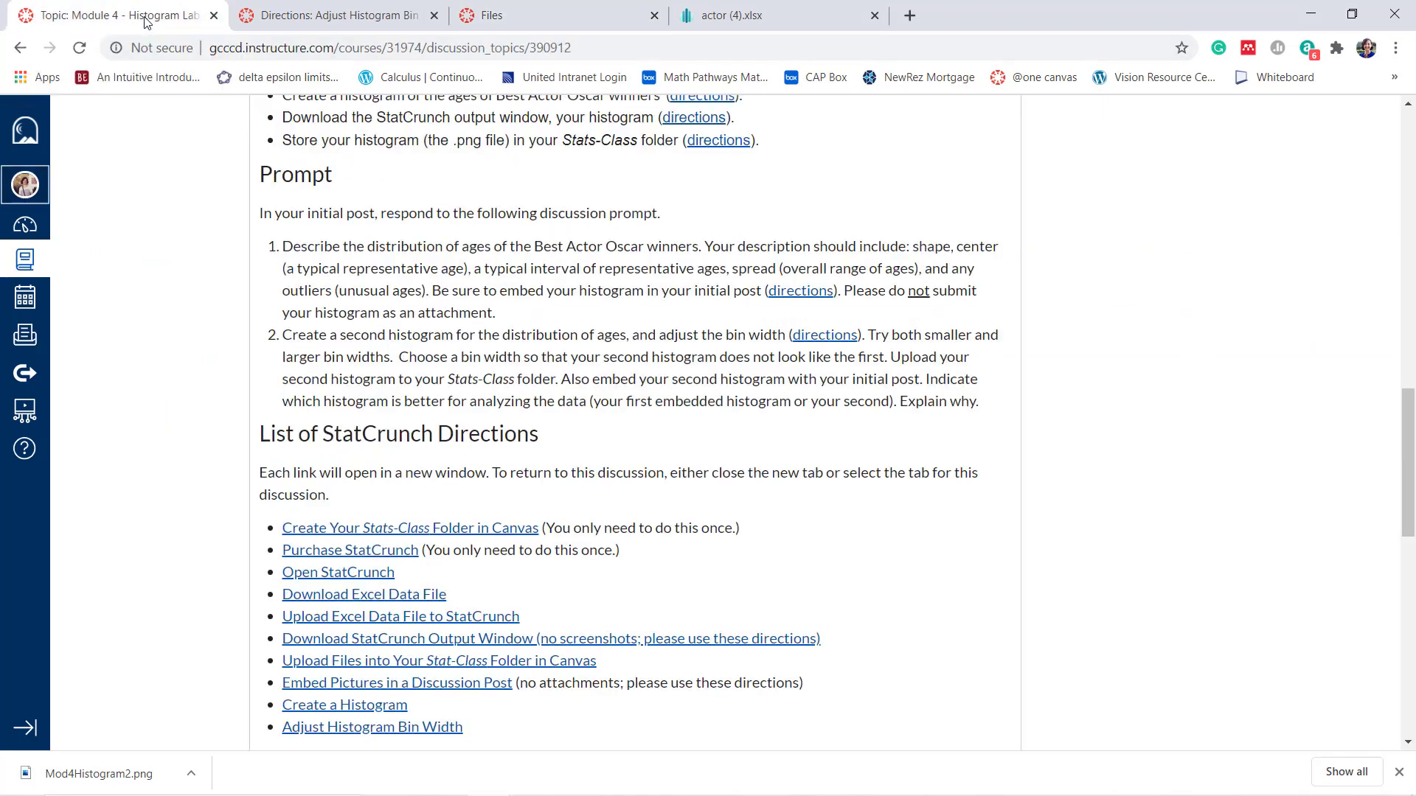
scroll(417, 360, down, 2)
scroll(417, 360, down, 10)
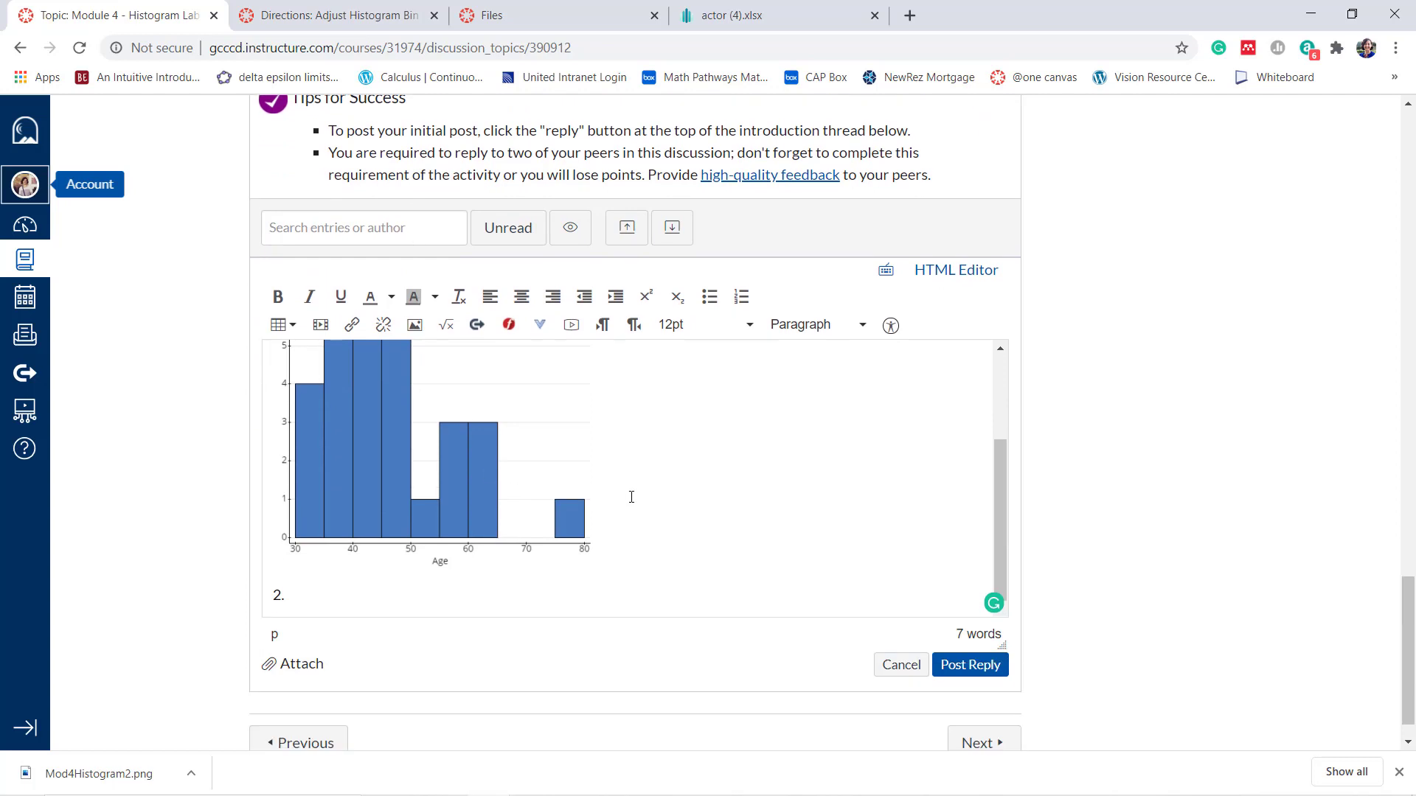
scroll(631, 497, up, 3)
scroll(631, 497, down, 2)
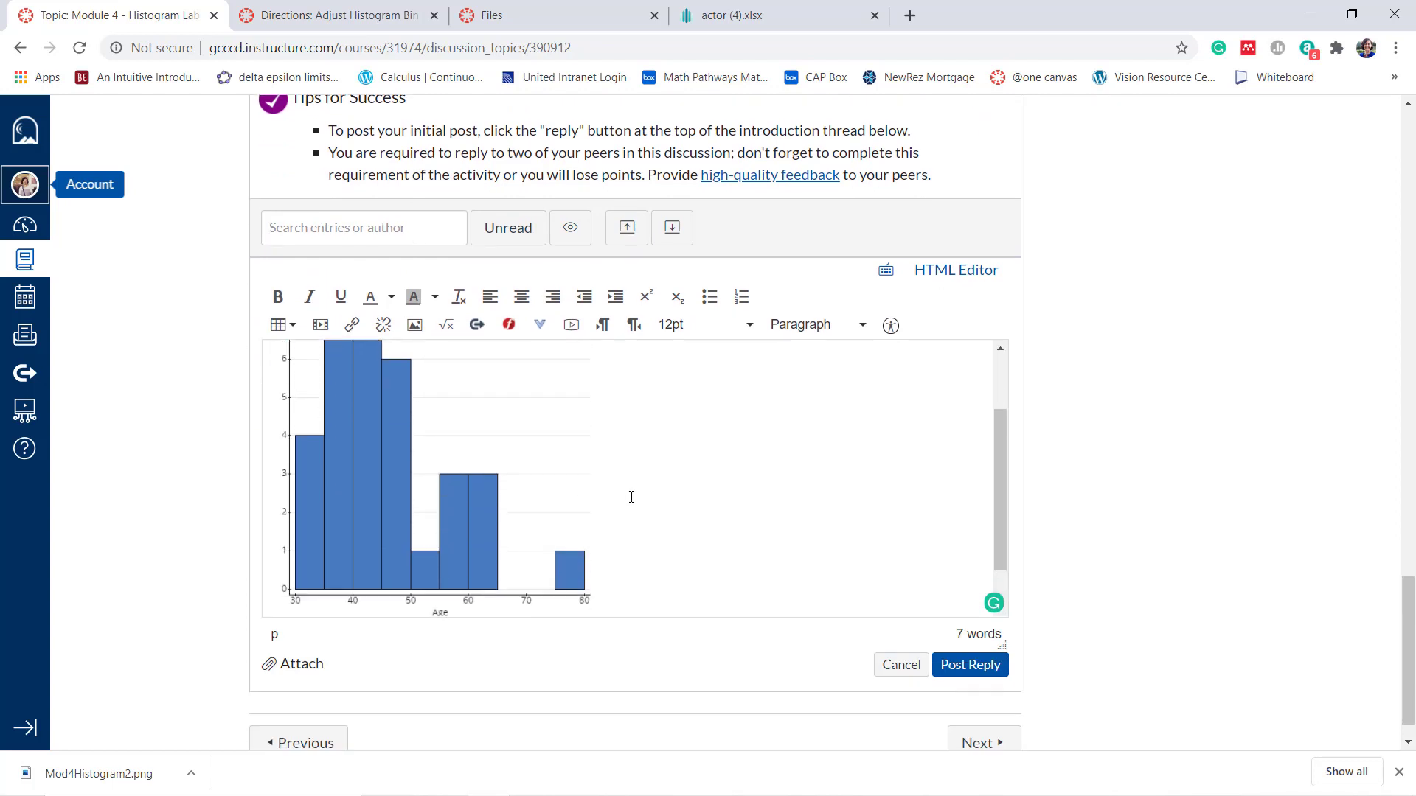
scroll(632, 497, down, 1)
scroll(631, 497, up, 3)
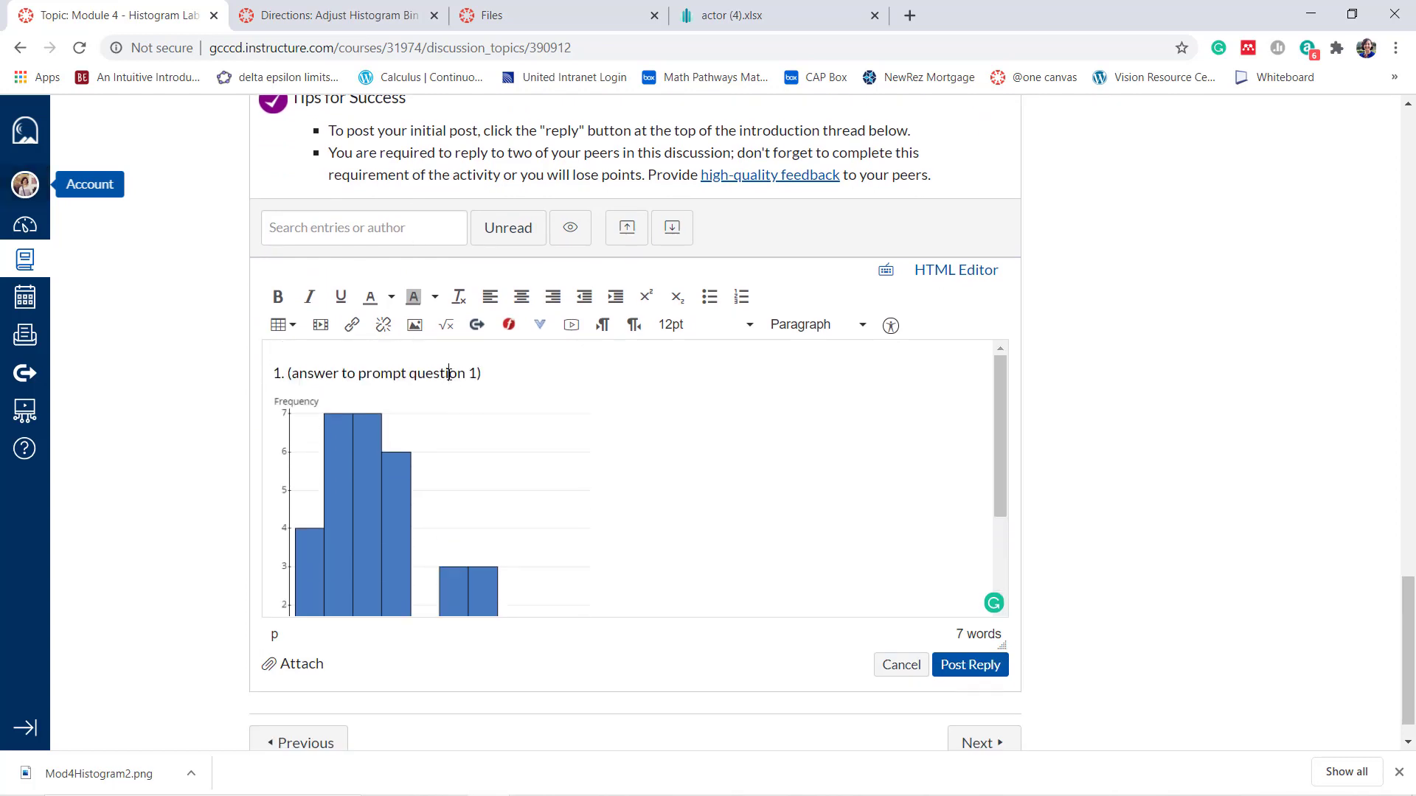
scroll(657, 430, down, 2)
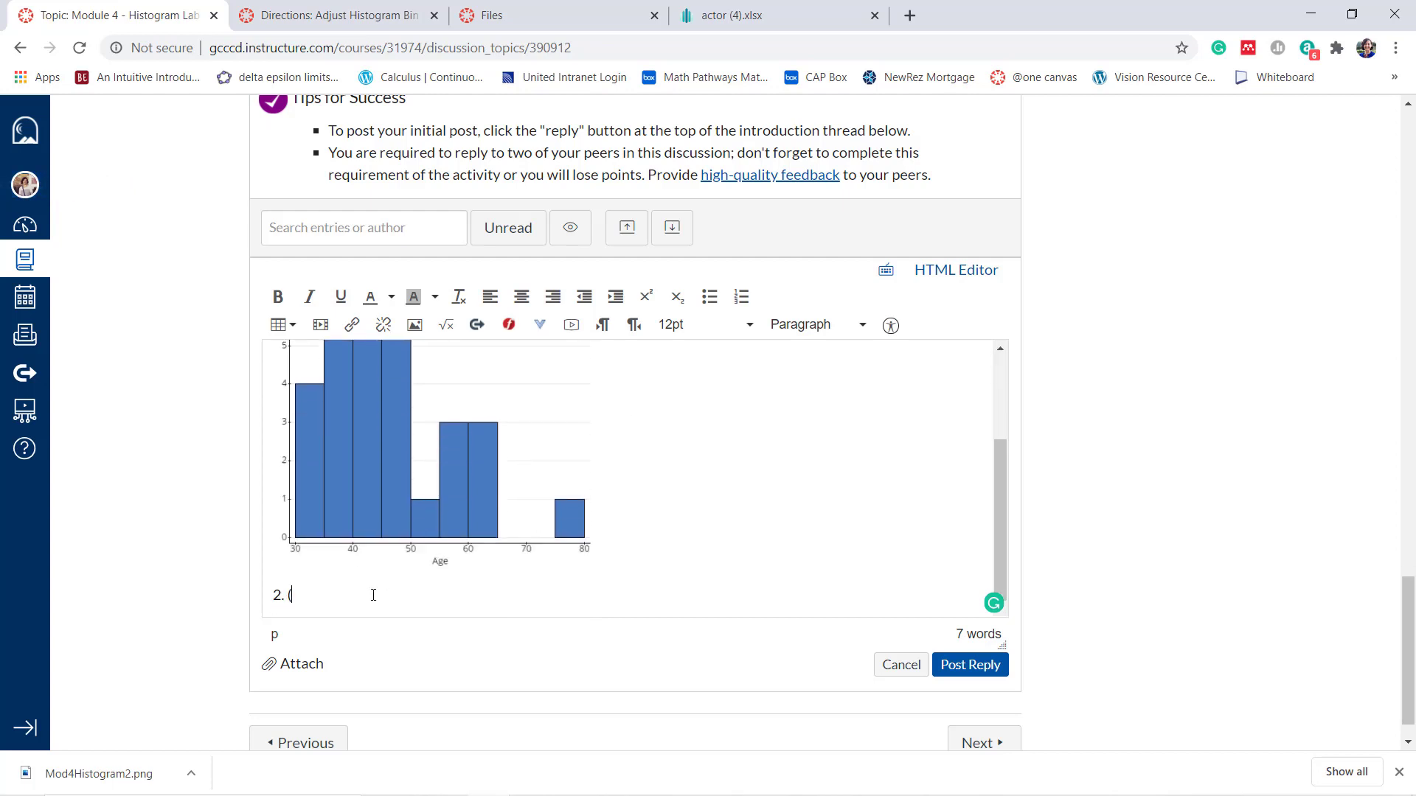
text(answer the prompt q)
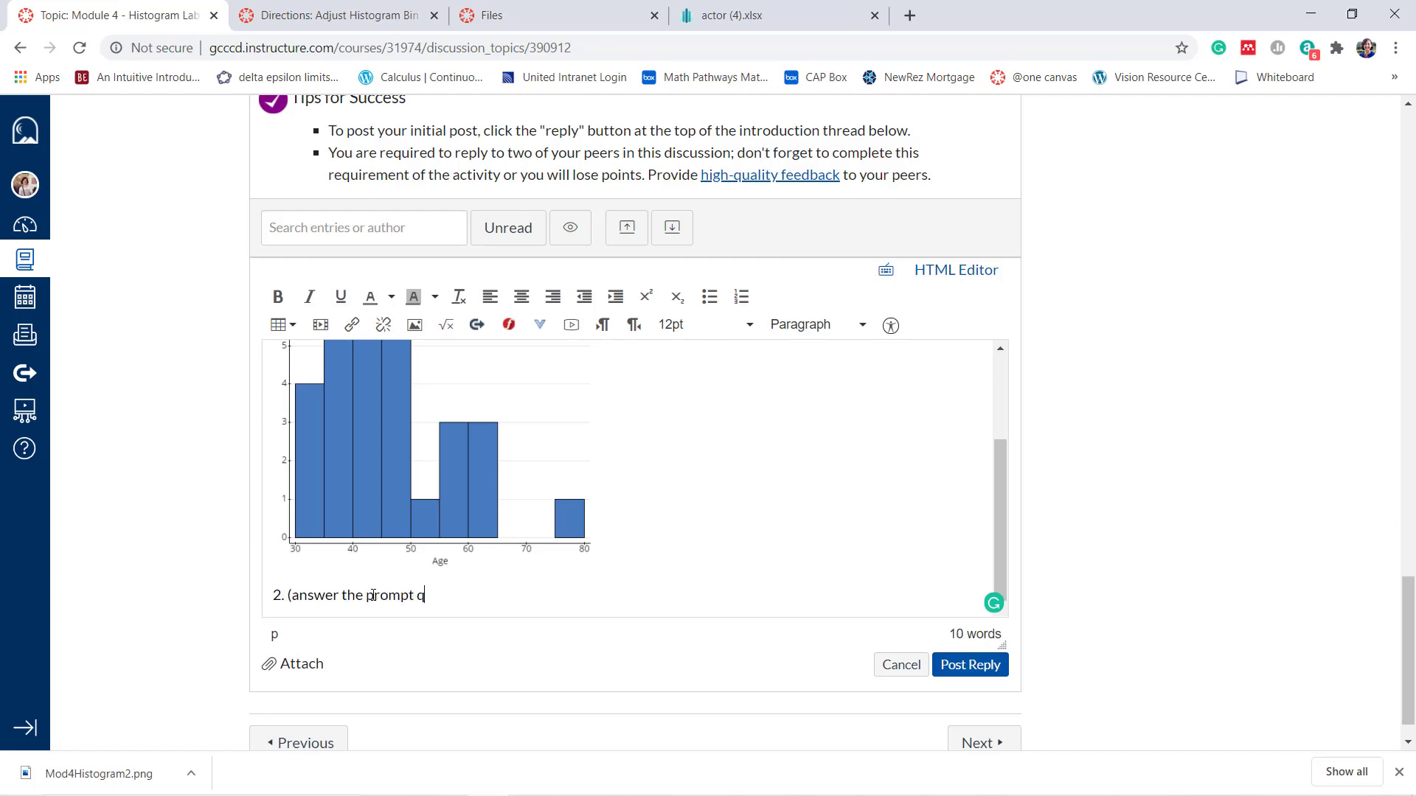
text(uestion 2))
key(Return)
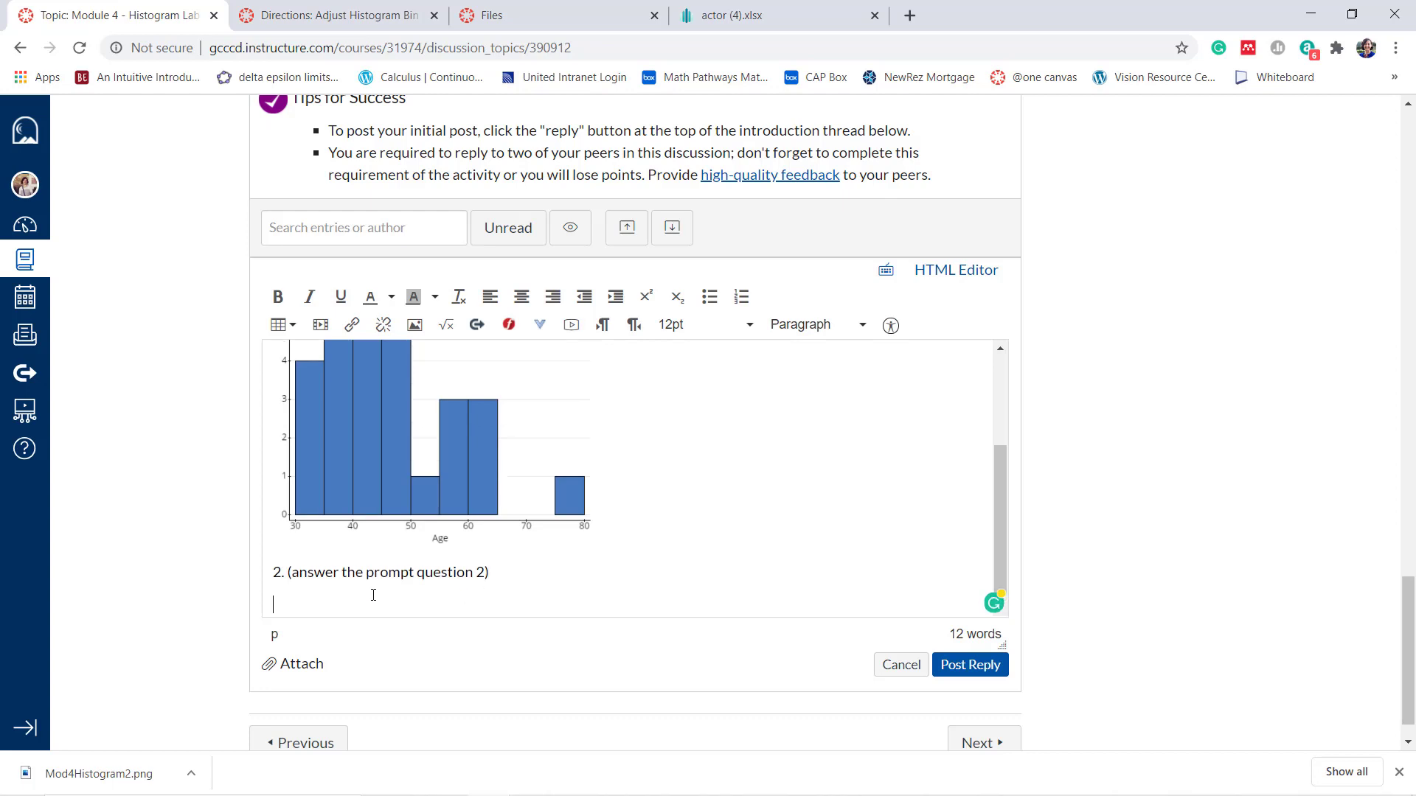
Embed Mod4Histogram2.png from the Stats-Class folder in My files below the item 2 answer, keeping the default alt text and dimensions
click(415, 326)
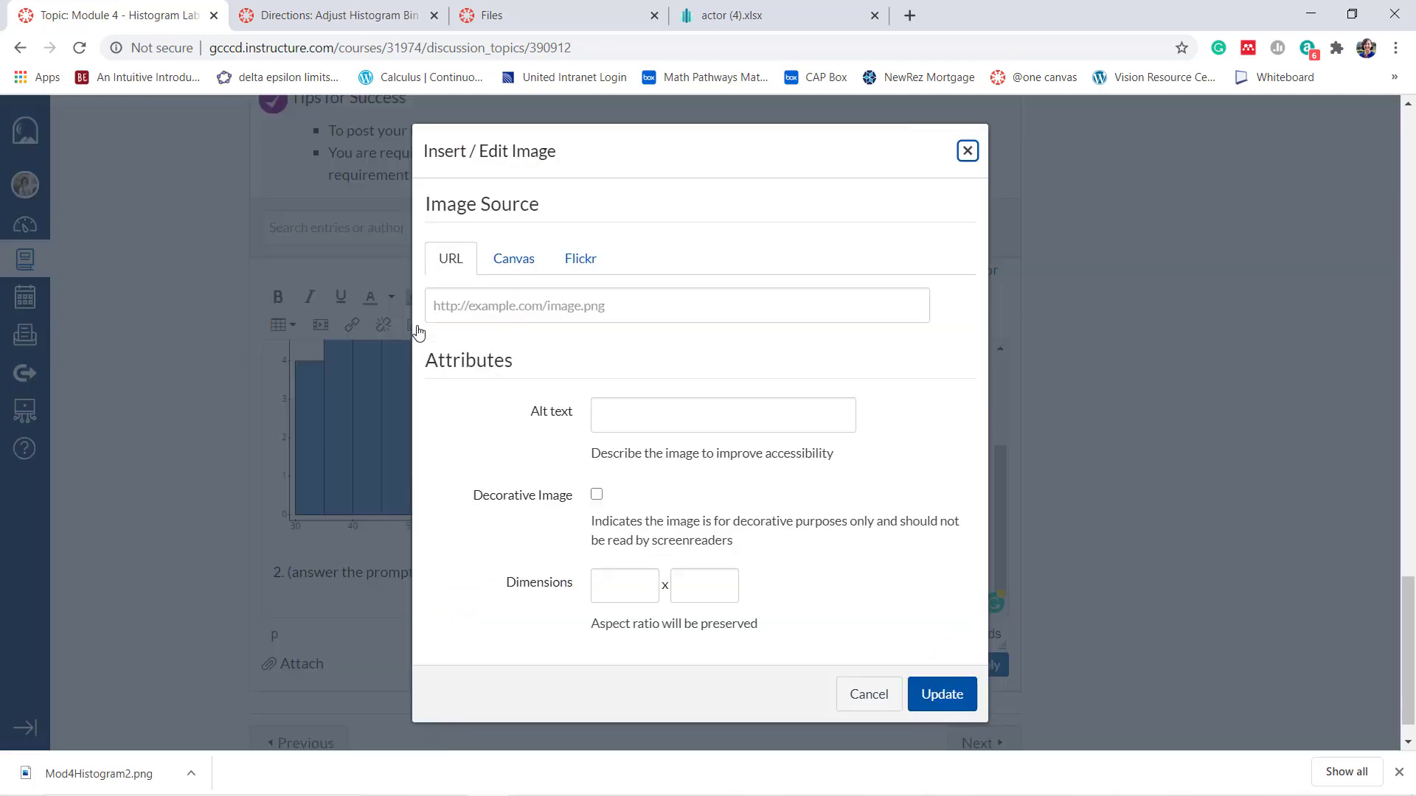
click(506, 265)
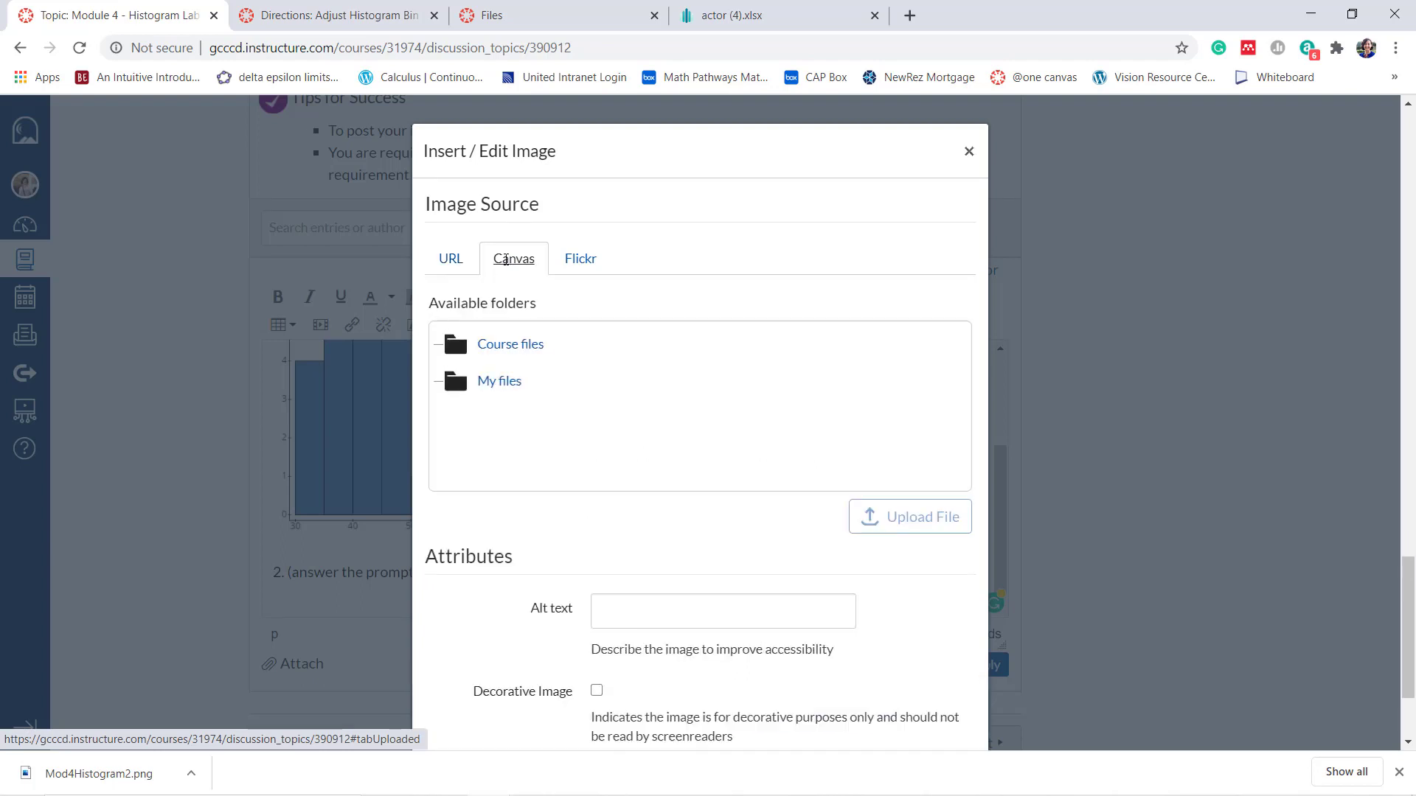
click(488, 379)
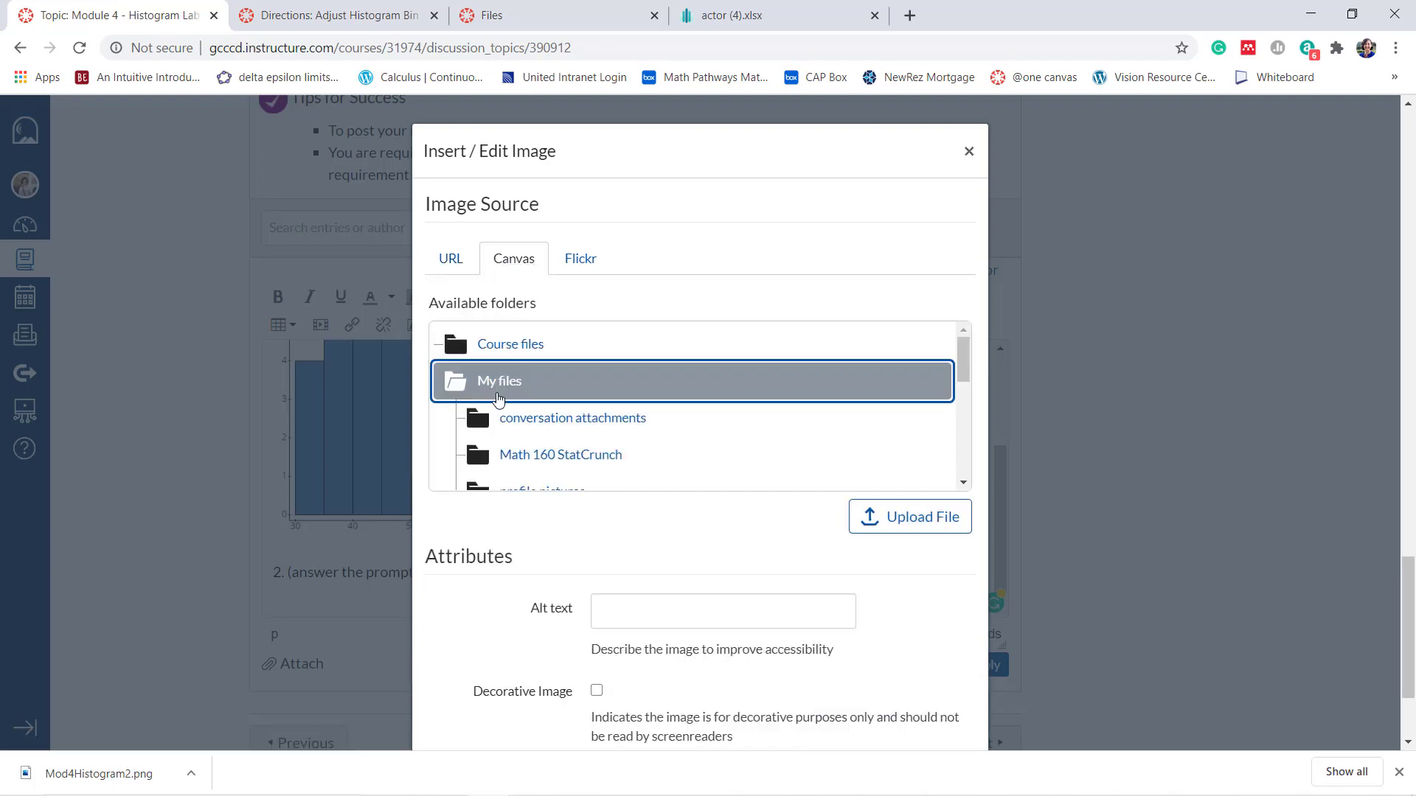
scroll(505, 407, down, 3)
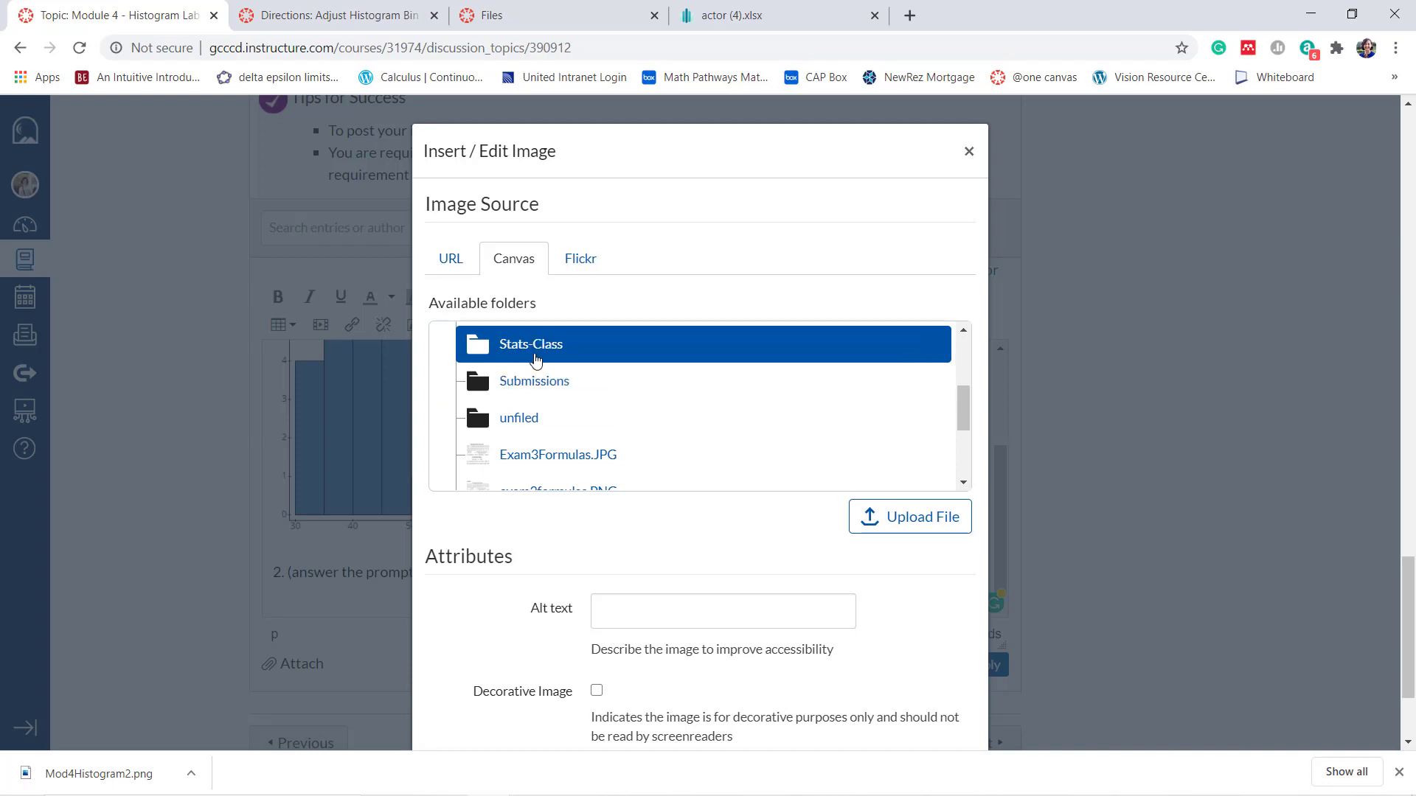
click(535, 359)
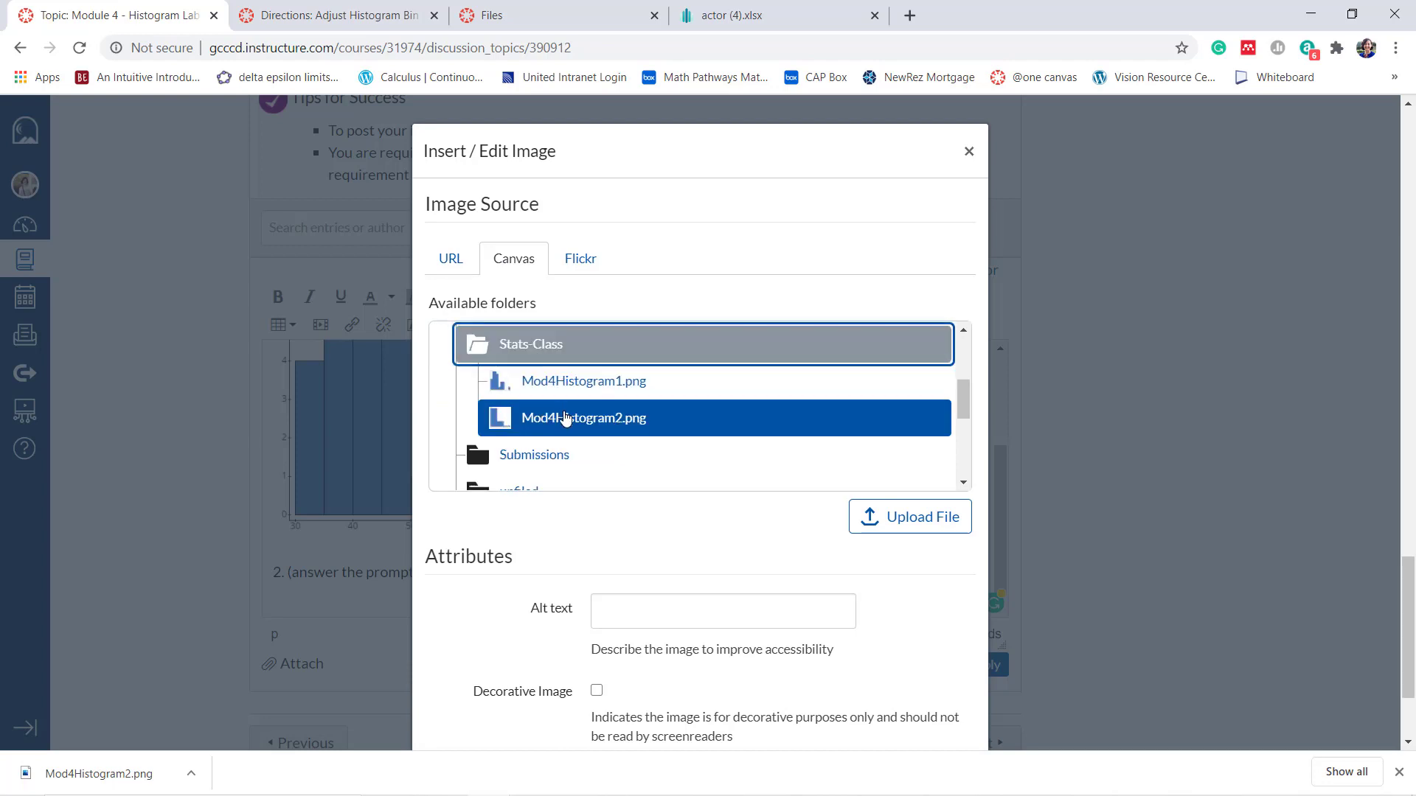
click(565, 419)
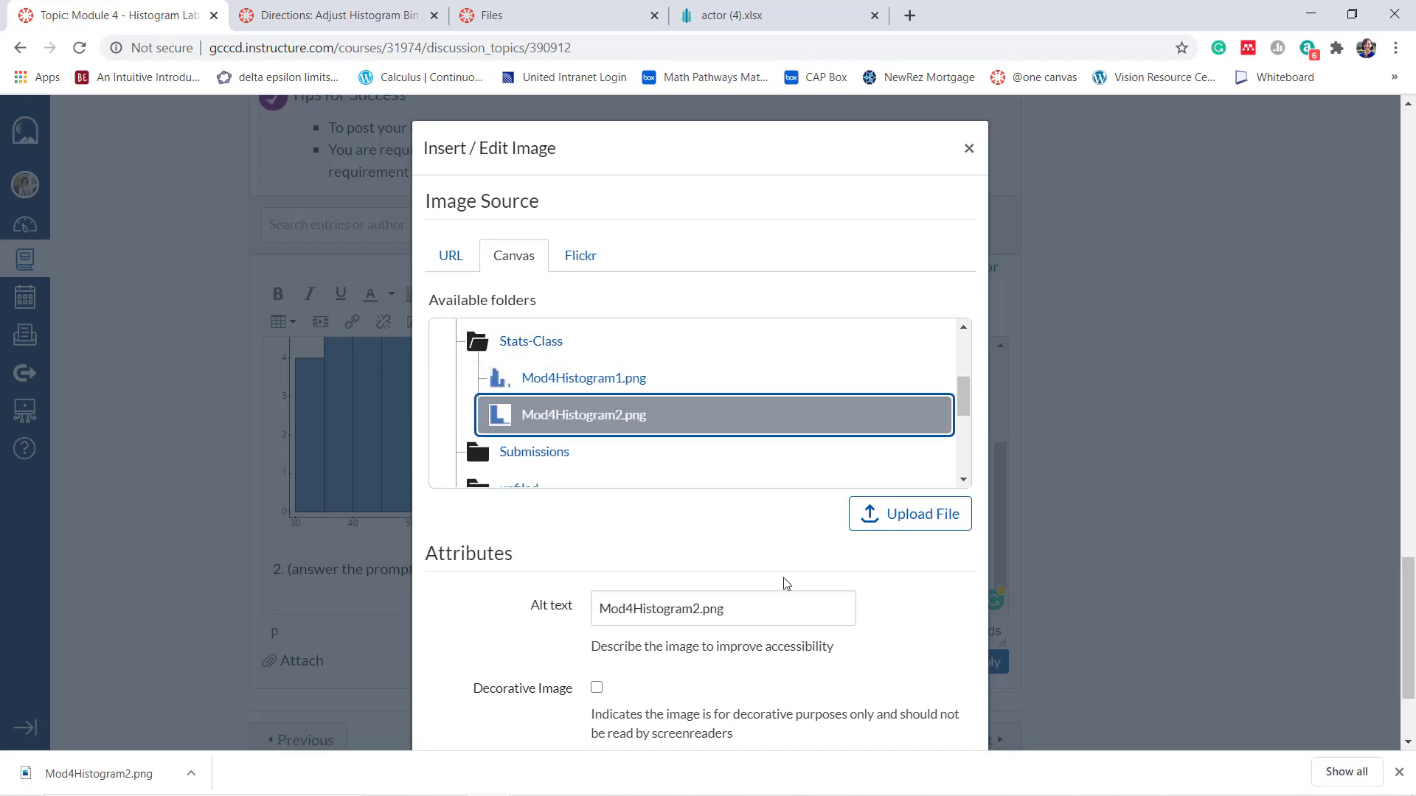
scroll(788, 584, down, 2)
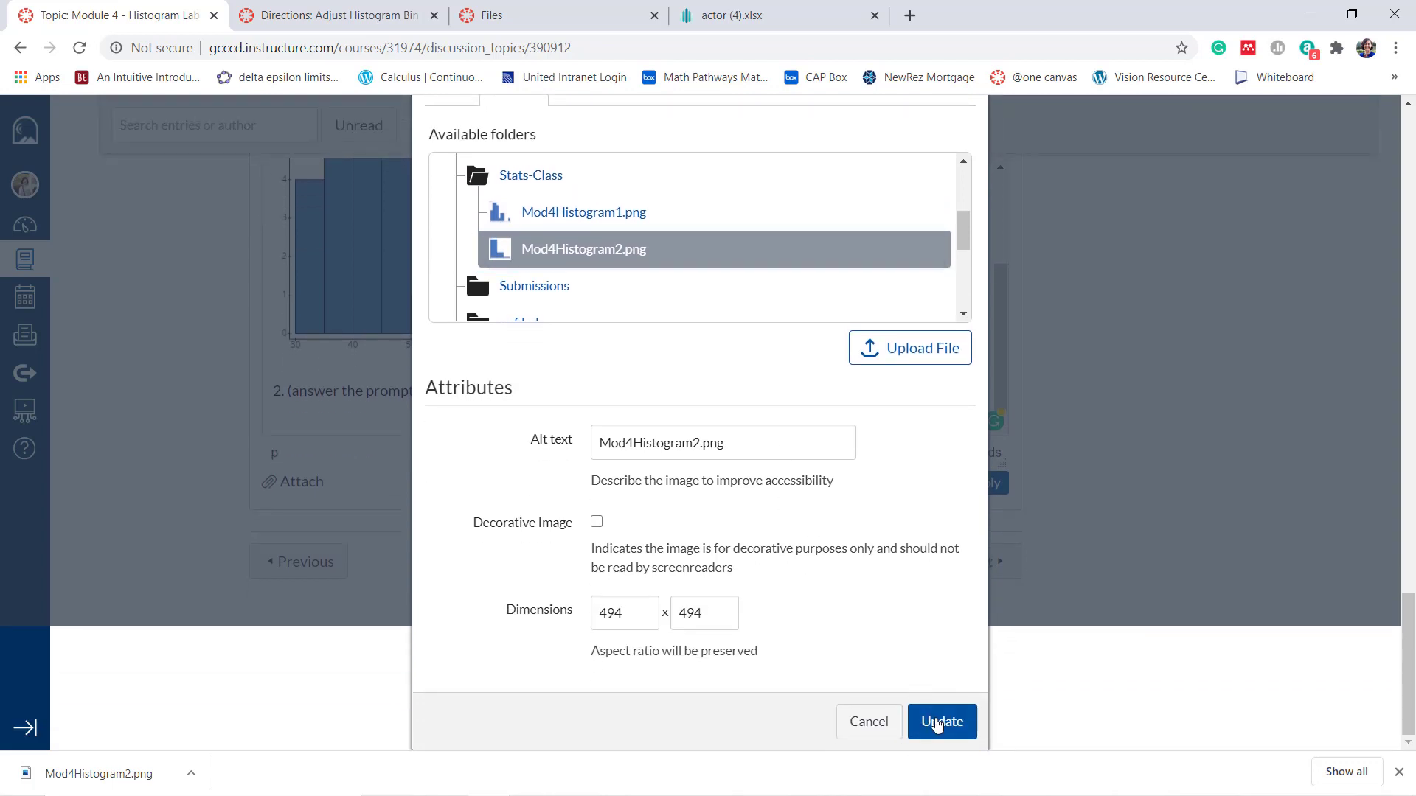
click(938, 722)
Shrink the embedded second histogram proportionally to about 60% of its inserted size and review both answers in the reply draft
scroll(673, 342, up, 1)
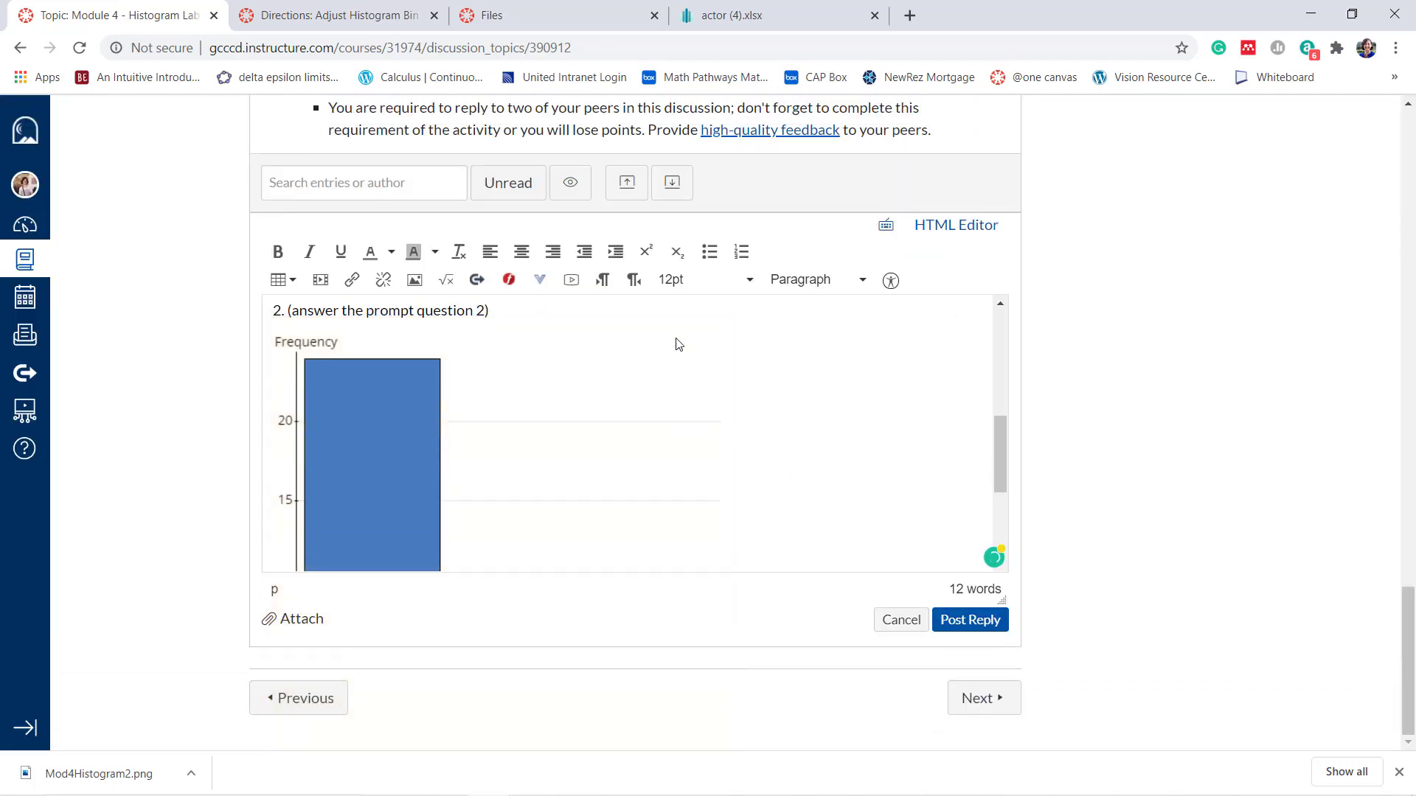
click(698, 341)
drag(728, 333, 537, 409)
click(641, 406)
scroll(641, 406, up, 5)
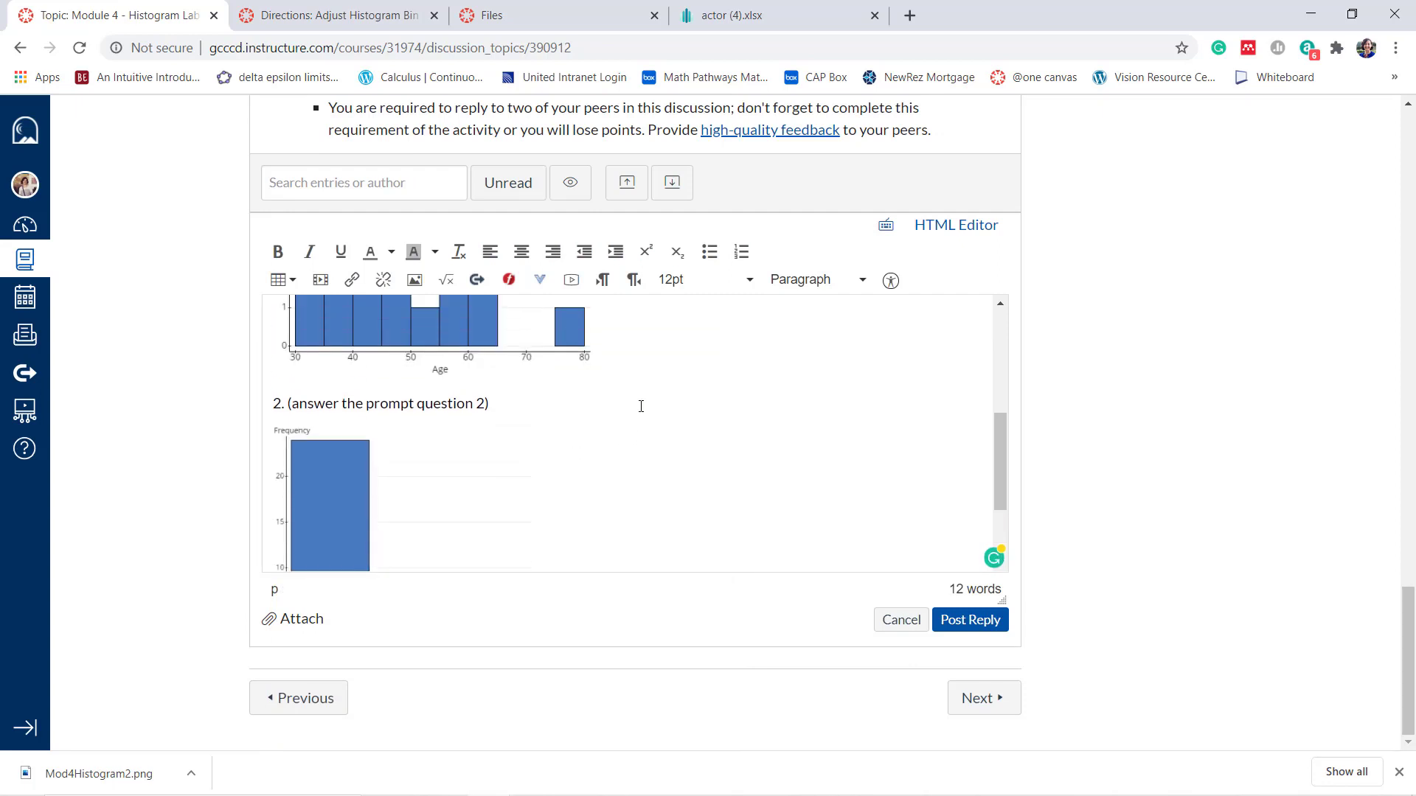
scroll(503, 352, up, 1)
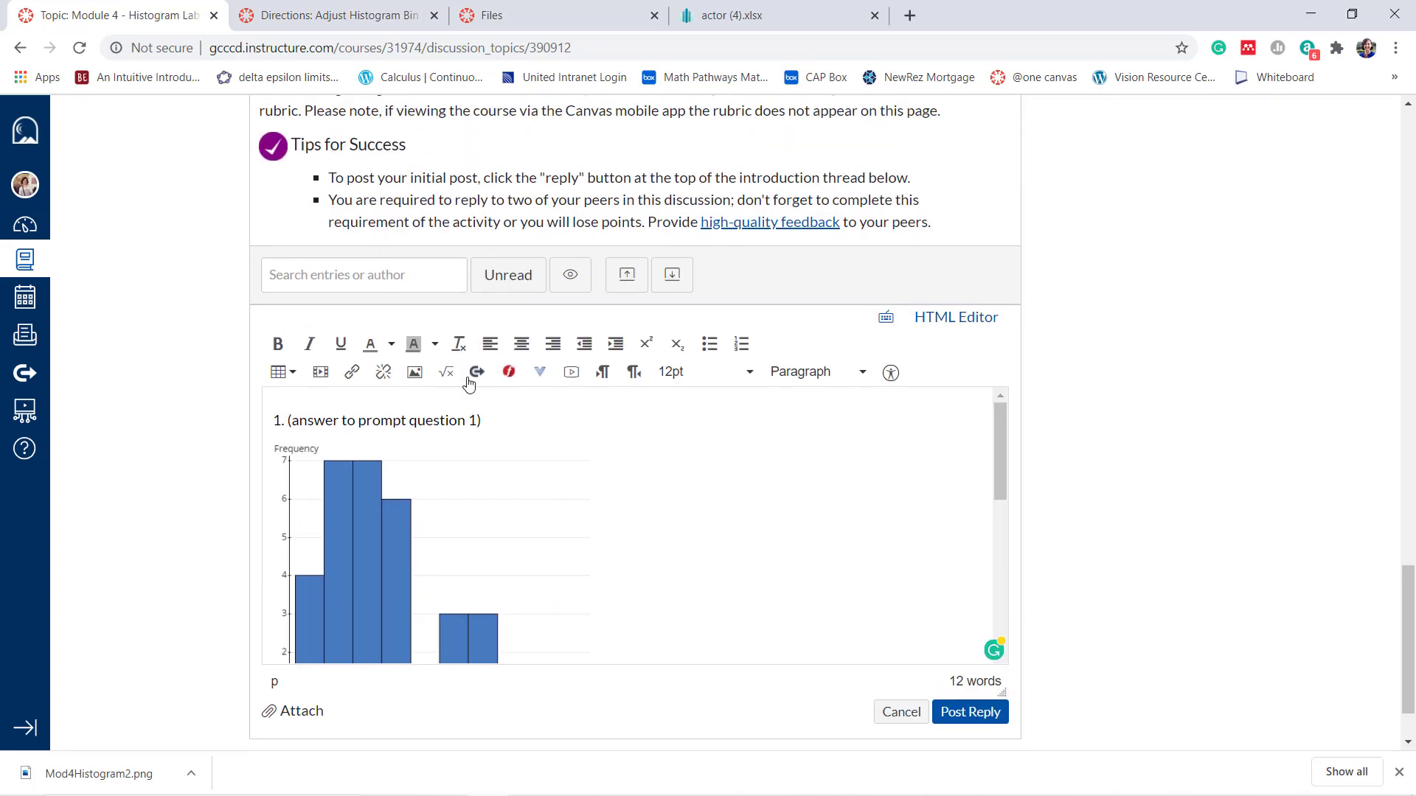
scroll(593, 490, down, 3)
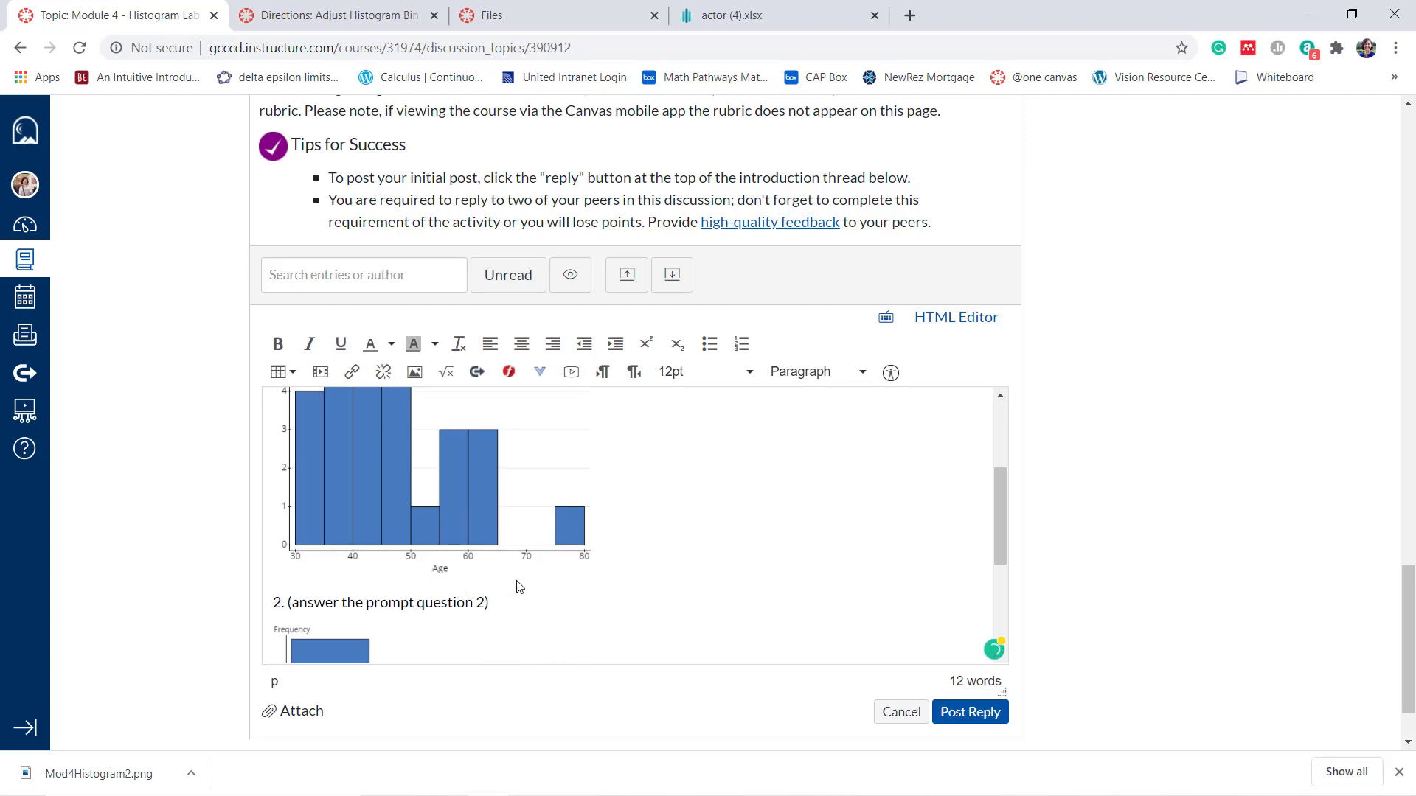
scroll(568, 553, down, 3)
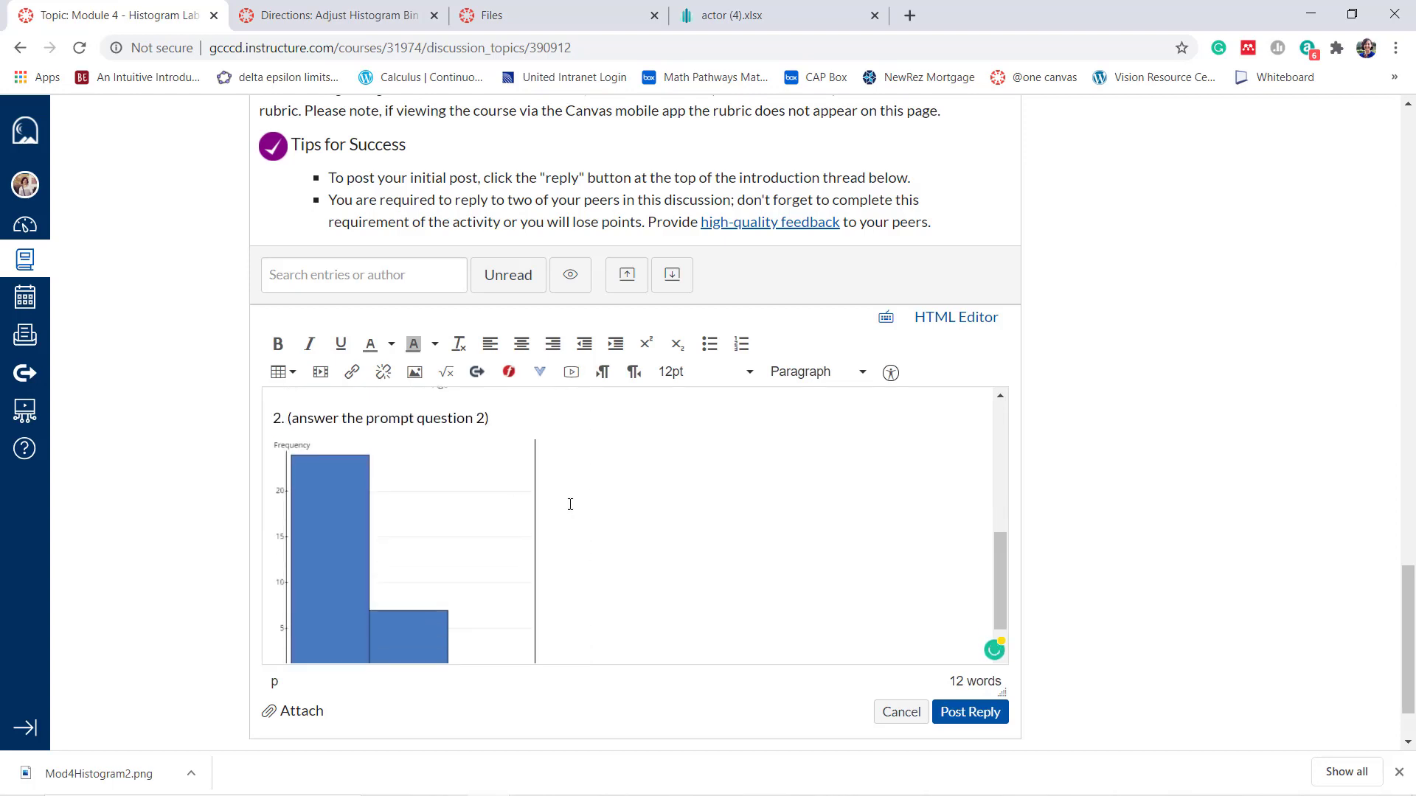